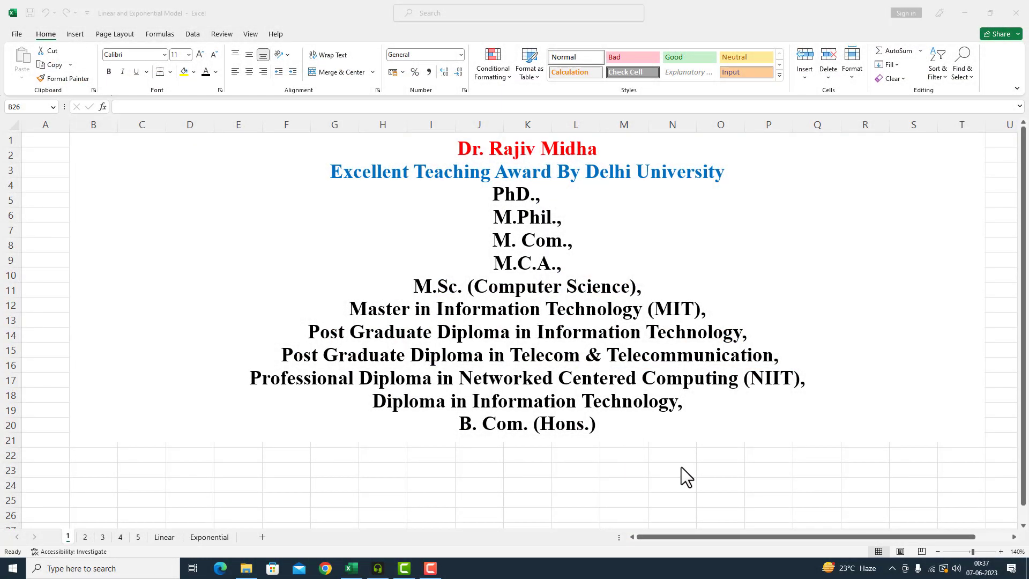
Switch to sheet 2, the 'Linear & Exponential Models' title sheet.
{"action": "left_click", "coordinate": [85, 537]}
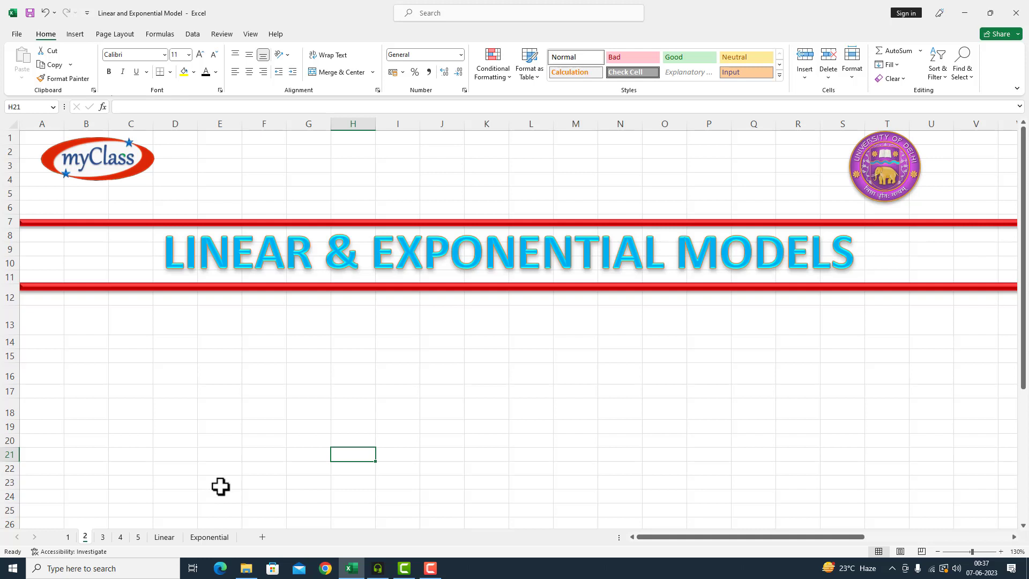
Move to sheet 3 and review the wrapped linear-model explanation in C2 and the equation Y= a+bX.
{"action": "key", "text": "ctrl+Page_Down"}
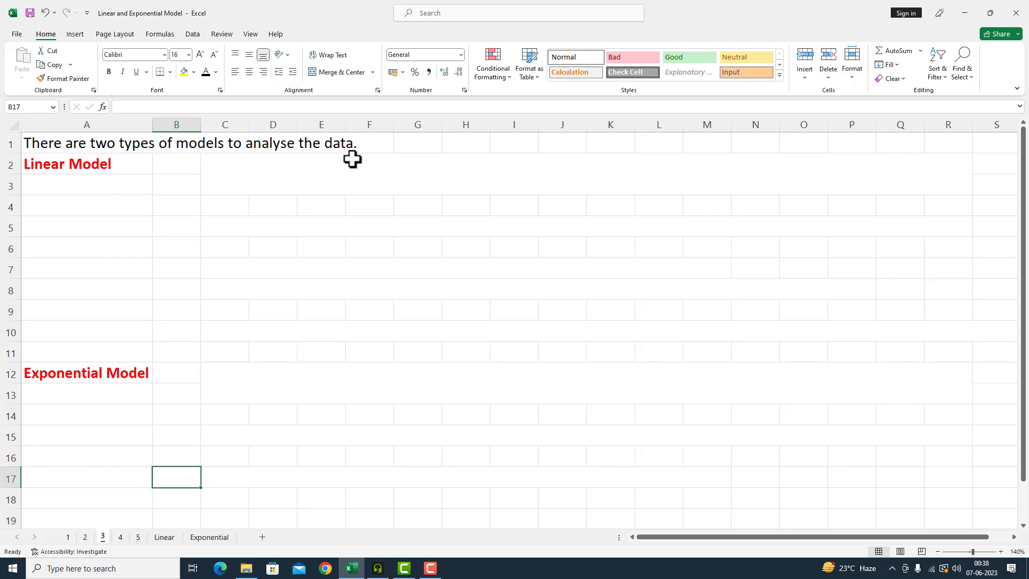
{"action": "left_click", "coordinate": [225, 205]}
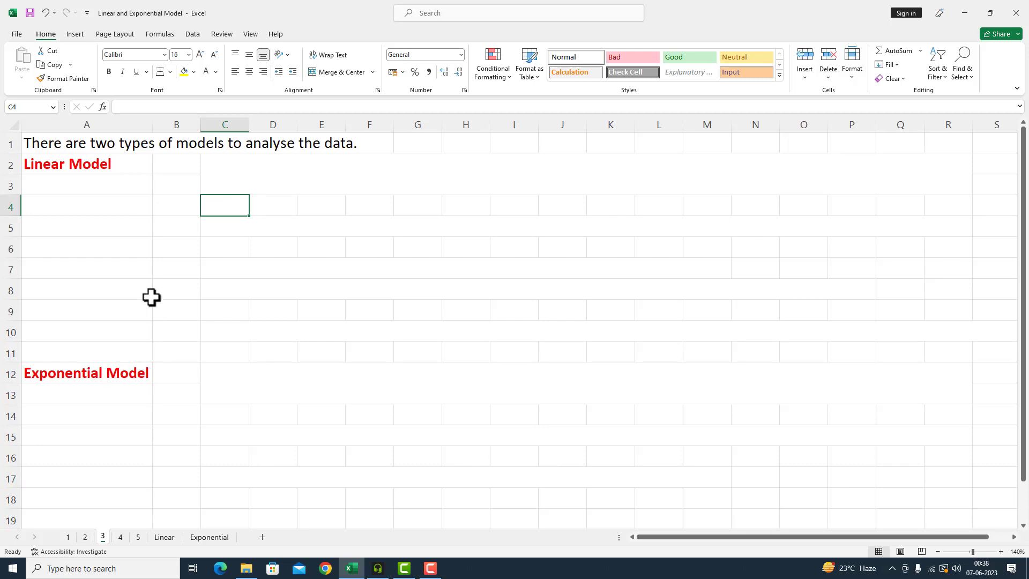
{"action": "left_click", "coordinate": [225, 171]}
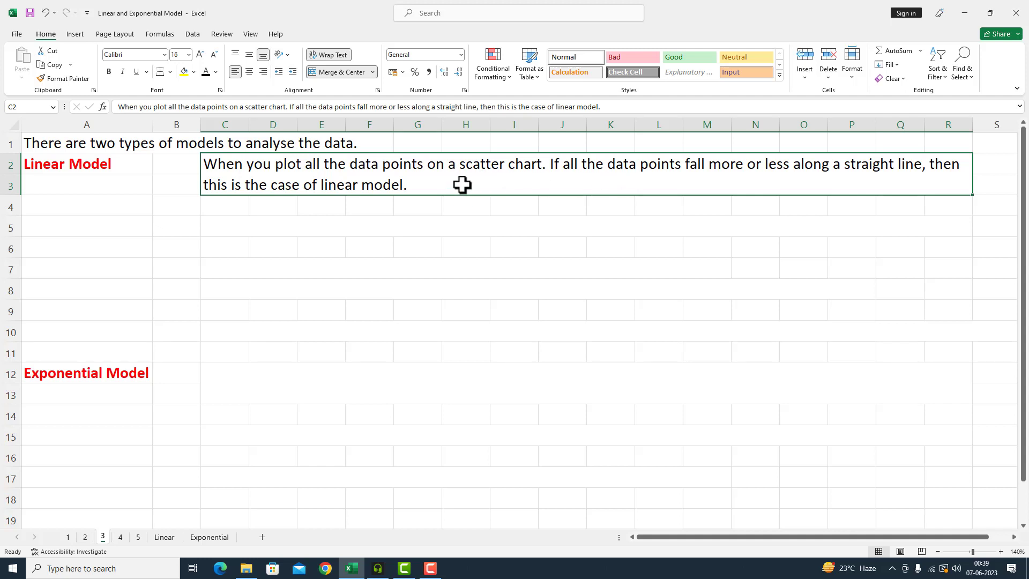
Select cell C7 for the note that a and b are constants.
{"action": "left_click", "coordinate": [232, 260]}
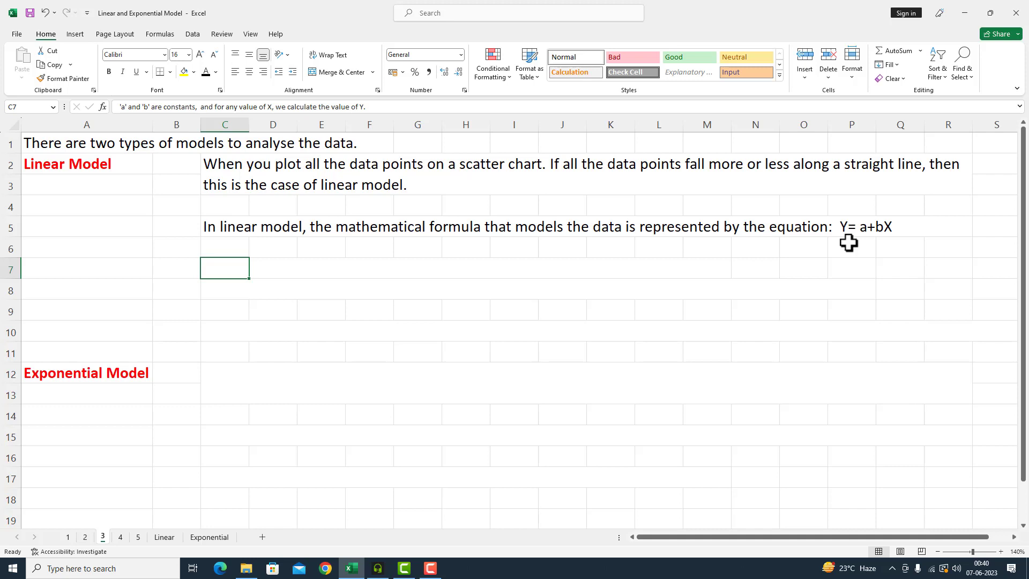
Select cell D9 below the constants note, ahead of the slope and intercept notes.
{"action": "left_click", "coordinate": [271, 310]}
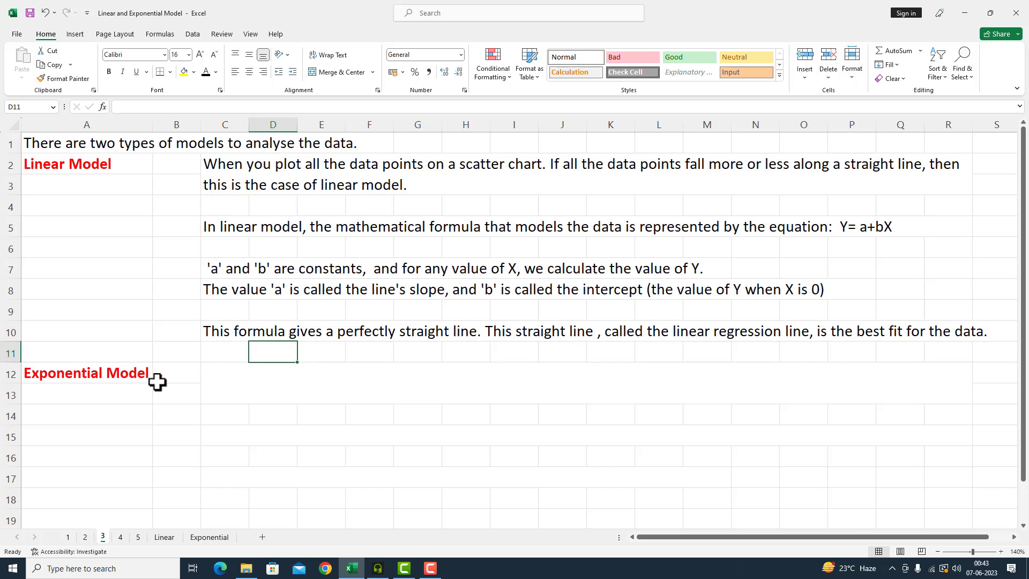
Check the wrapped exponential-model description in merged cell C12:R13.
{"action": "left_click", "coordinate": [185, 453]}
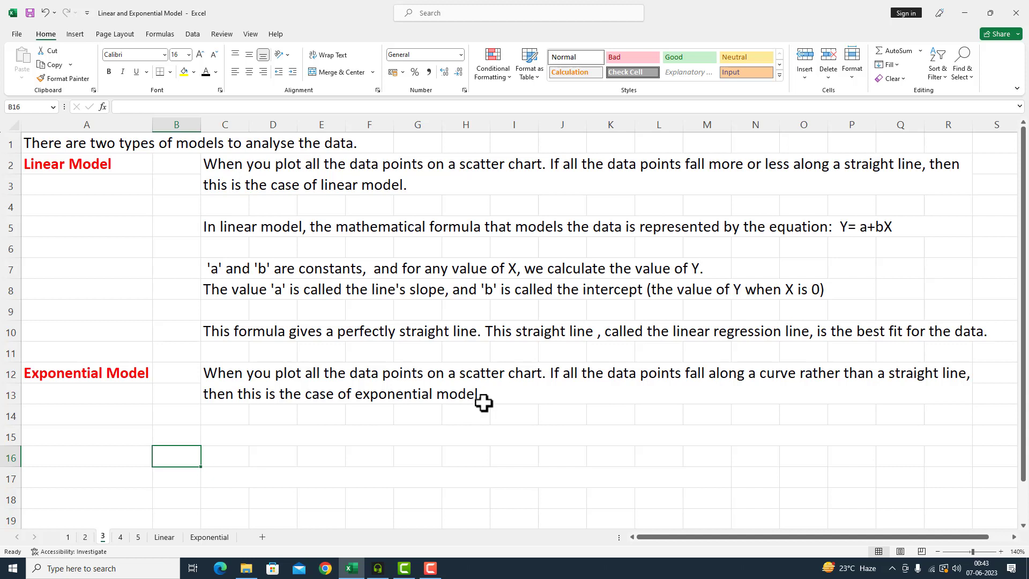
{"action": "left_click", "coordinate": [317, 395]}
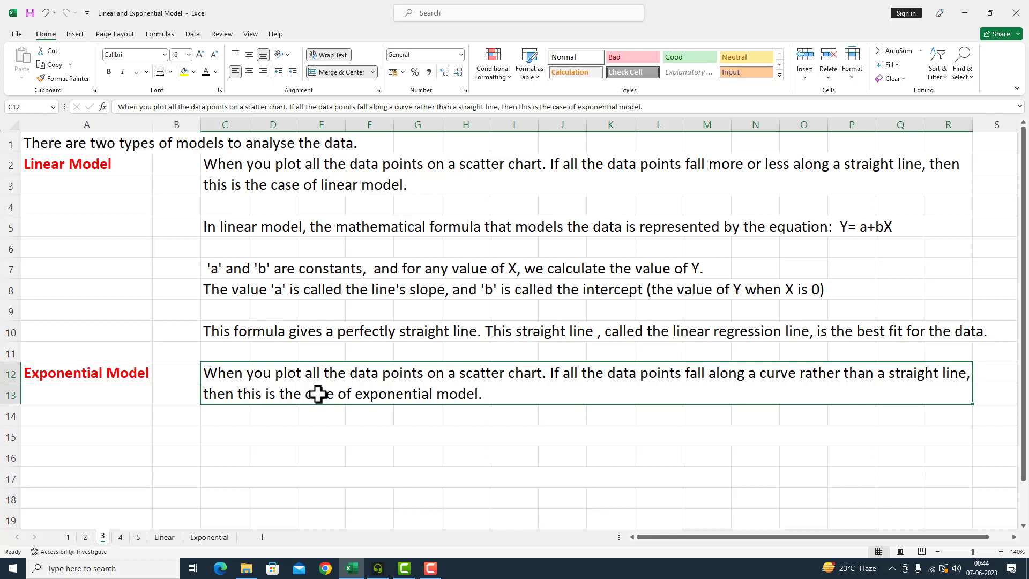
Paste the exponential formula sentence with Y= abX into cell C15.
{"action": "left_click", "coordinate": [302, 435]}
{"action": "type", "text": "In exponential model, the mathematical formula that models the data is represented by the equation:  Y= abX"}
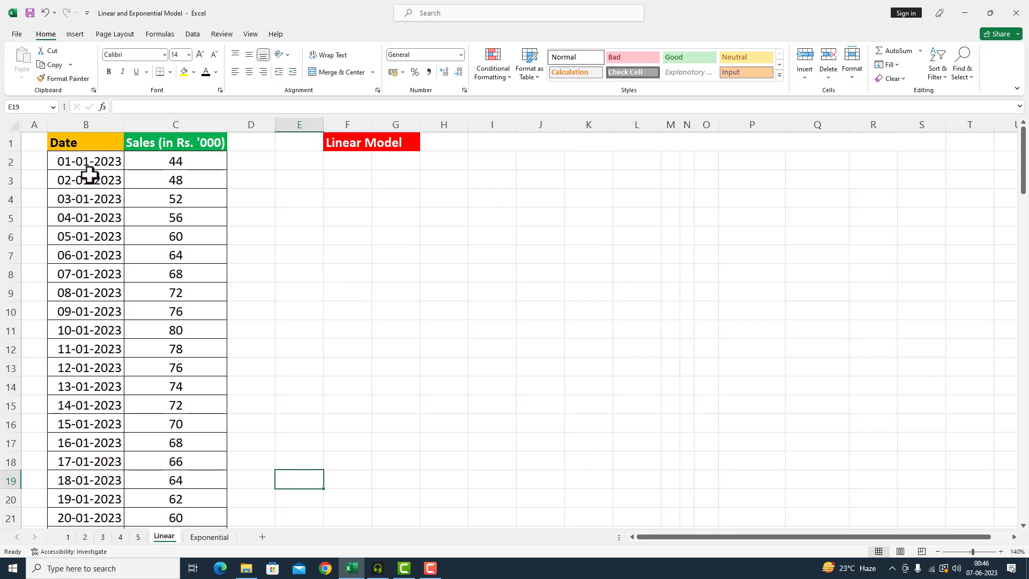
{"action": "scroll", "coordinate": [89, 174], "scroll_direction": "down", "scroll_amount": 2}
{"action": "scroll", "coordinate": [89, 174], "scroll_direction": "down", "scroll_amount": 2}
{"action": "scroll", "coordinate": [89, 174], "scroll_direction": "down", "scroll_amount": 3}
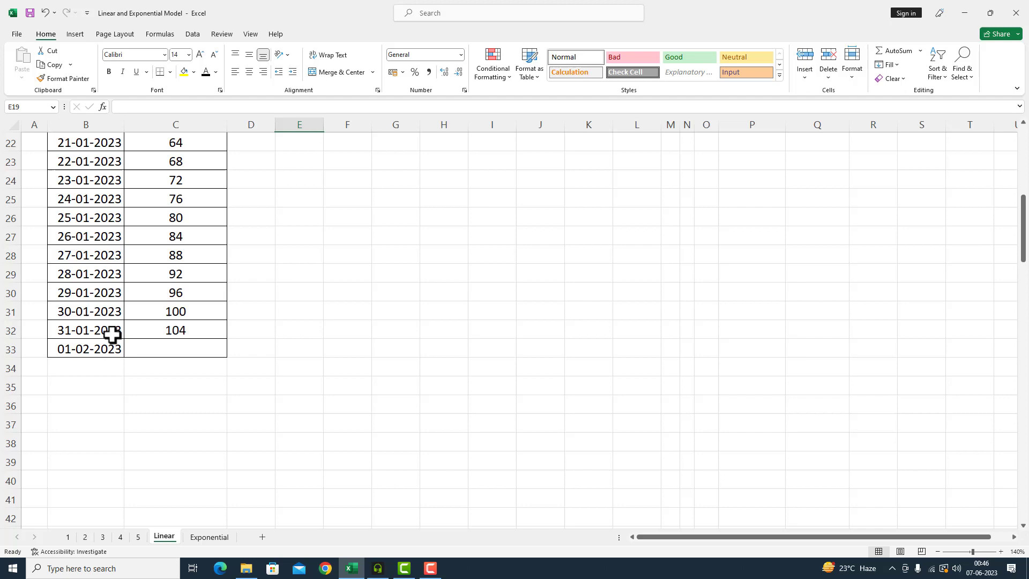
{"action": "scroll", "coordinate": [112, 335], "scroll_direction": "up", "scroll_amount": 5}
{"action": "scroll", "coordinate": [112, 334], "scroll_direction": "up", "scroll_amount": 3}
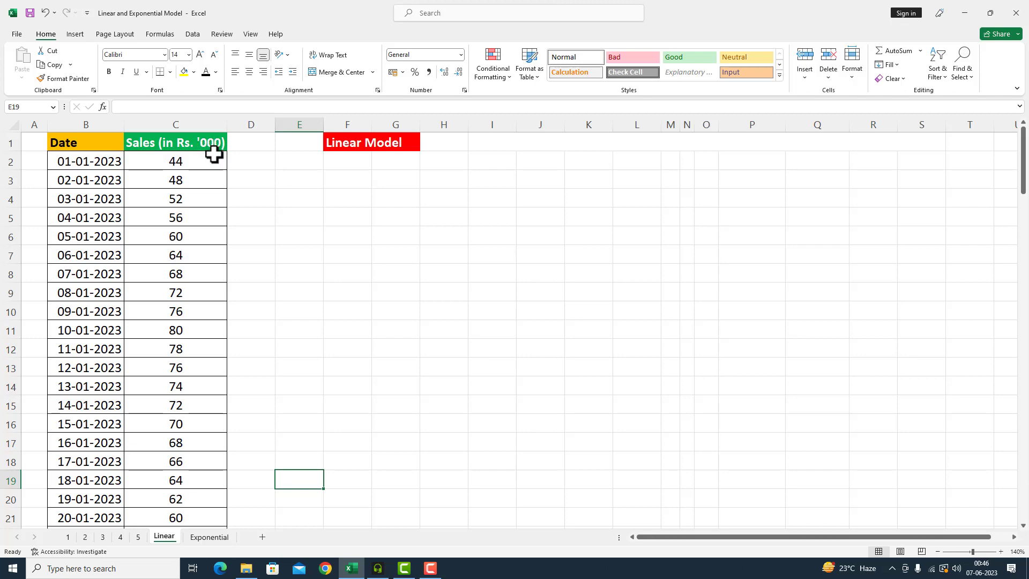
{"action": "scroll", "coordinate": [213, 154], "scroll_direction": "down", "scroll_amount": 4}
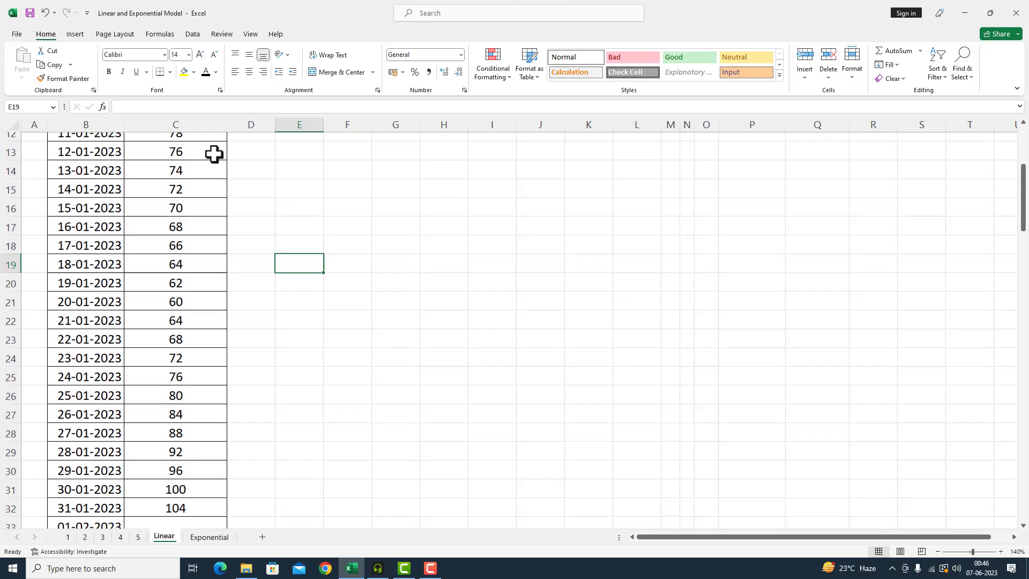
{"action": "scroll", "coordinate": [214, 154], "scroll_direction": "down", "scroll_amount": 3}
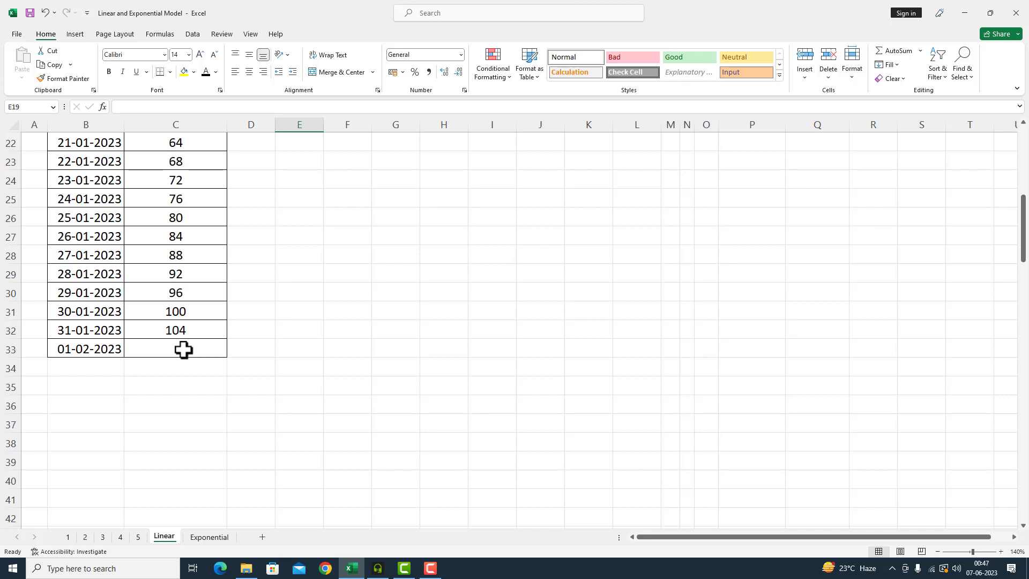
{"action": "scroll", "coordinate": [183, 349], "scroll_direction": "up", "scroll_amount": 2}
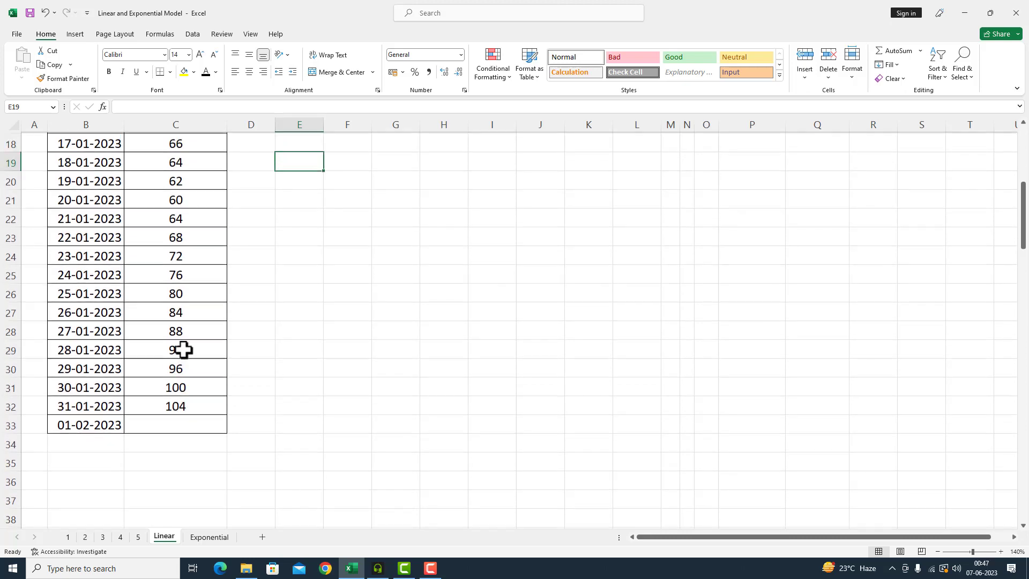
{"action": "scroll", "coordinate": [183, 349], "scroll_direction": "up", "scroll_amount": 4}
{"action": "scroll", "coordinate": [183, 350], "scroll_direction": "up", "scroll_amount": 2}
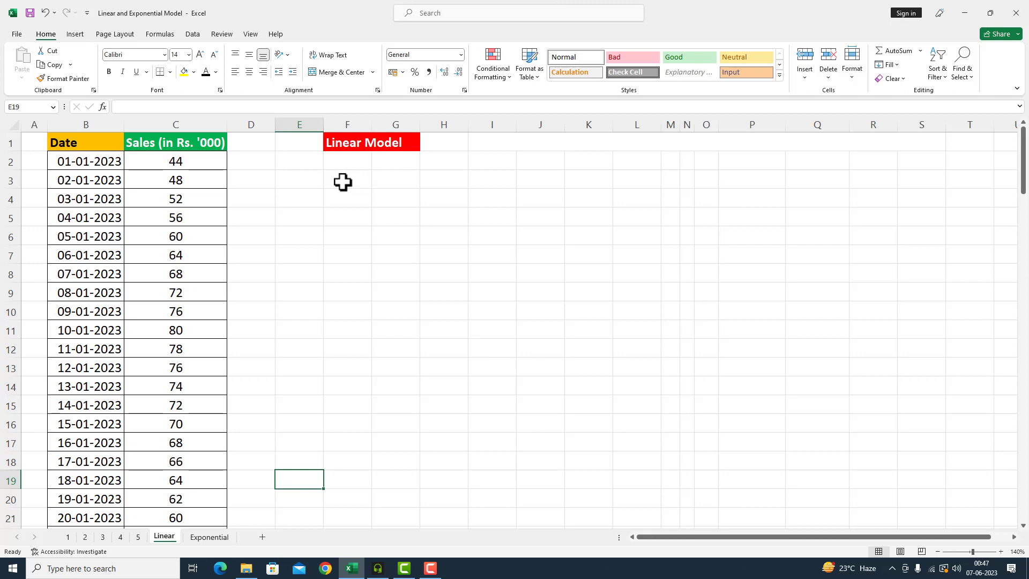
Select the Date and Sales data B1:C32 and bring up Insert's scatter chart types.
{"action": "left_click_drag", "start_coordinate": [69, 143], "coordinate": [183, 318]}
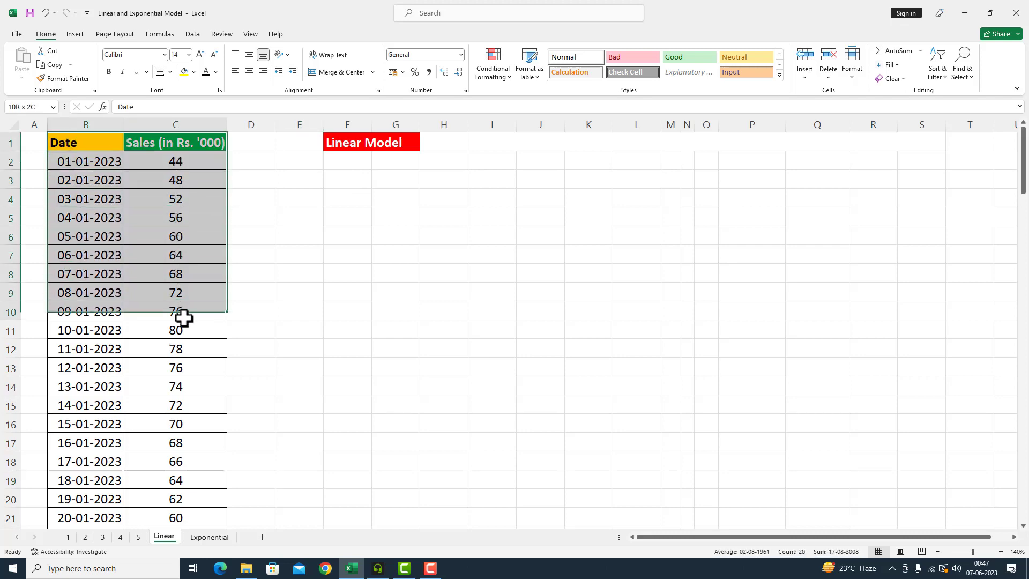
{"action": "mouse_move", "coordinate": [183, 317]}
{"action": "left_mouse_down"}
{"action": "mouse_move", "coordinate": [179, 536]}
{"action": "mouse_move", "coordinate": [184, 480]}
{"action": "left_mouse_up"}
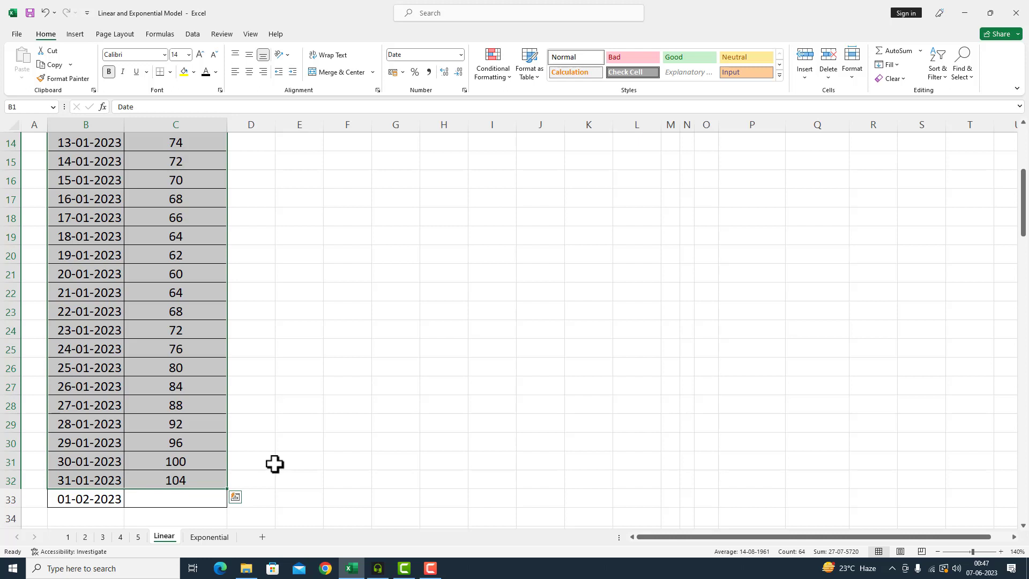
{"action": "left_click", "coordinate": [75, 34]}
{"action": "scroll", "coordinate": [152, 158], "scroll_direction": "up", "scroll_amount": 1}
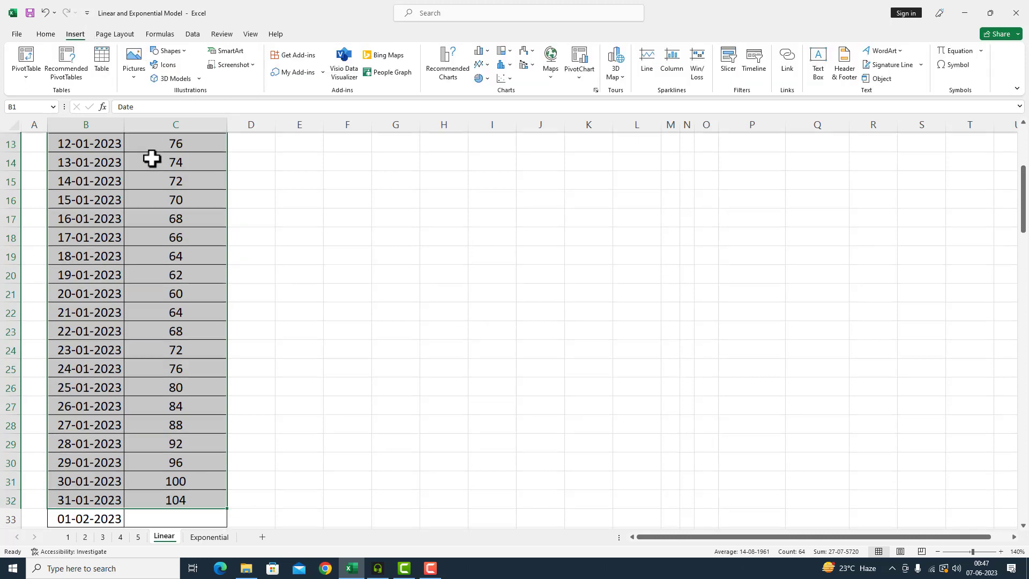
{"action": "scroll", "coordinate": [151, 158], "scroll_direction": "up", "scroll_amount": 4}
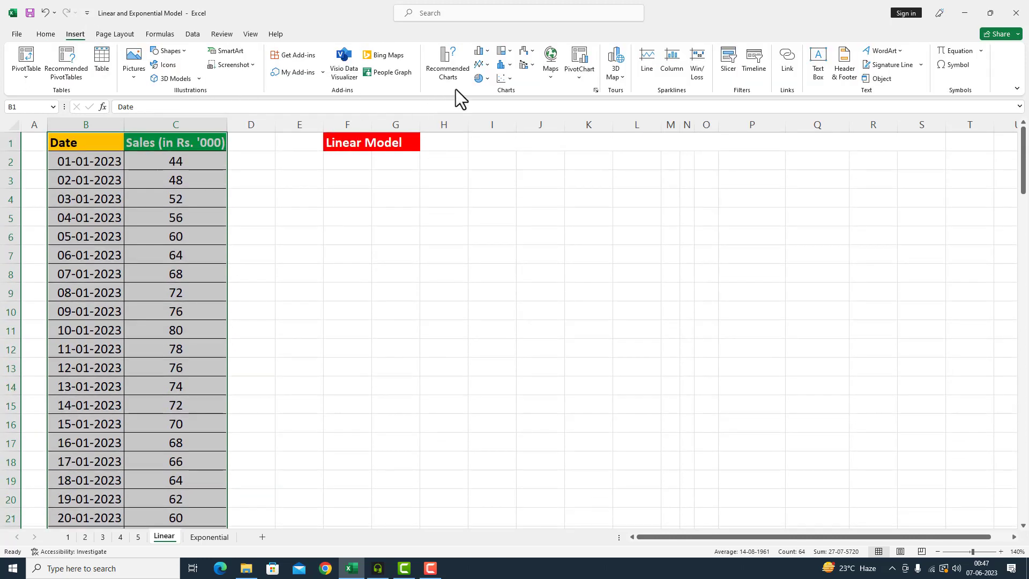
{"action": "left_click", "coordinate": [505, 79]}
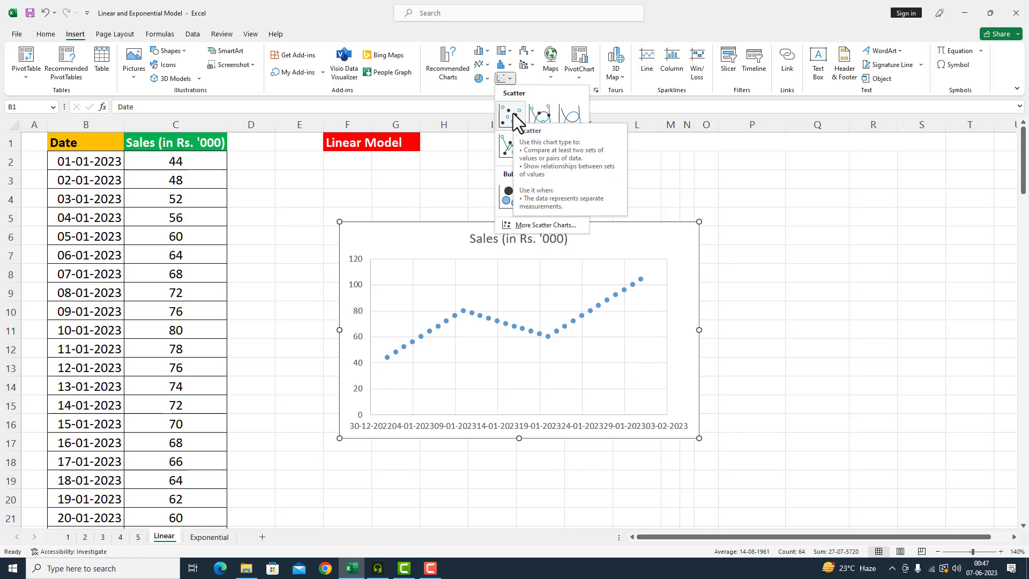
Insert a plain scatter chart of the sales and apply the dark Style 6.
{"action": "left_click", "coordinate": [513, 114]}
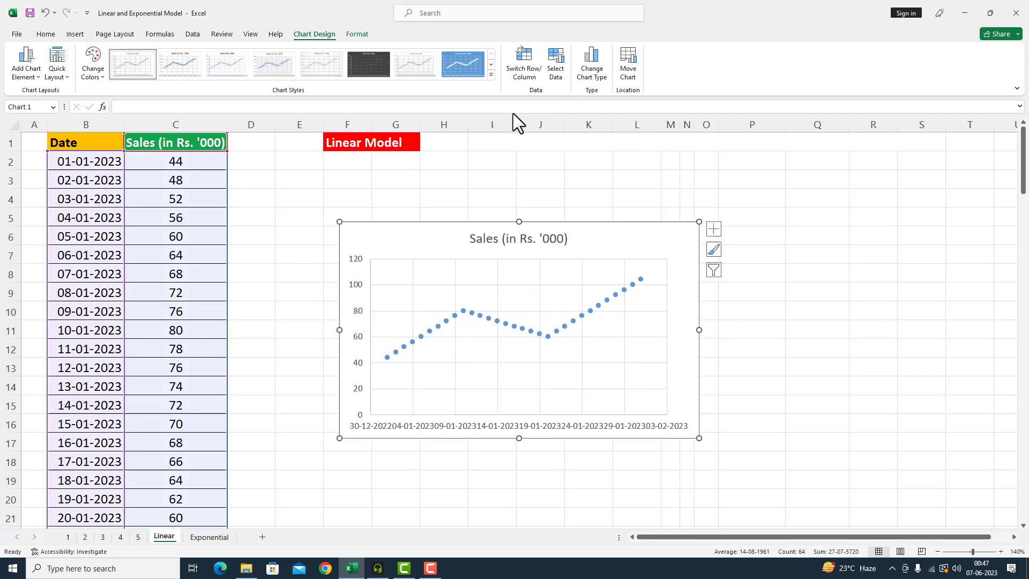
{"action": "double_click", "coordinate": [576, 224]}
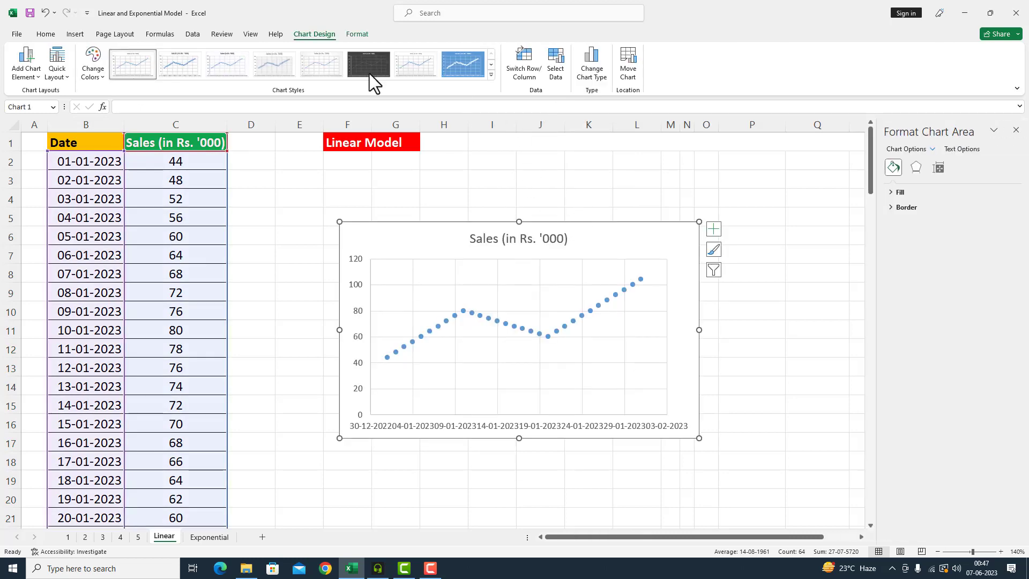
{"action": "left_click", "coordinate": [491, 77]}
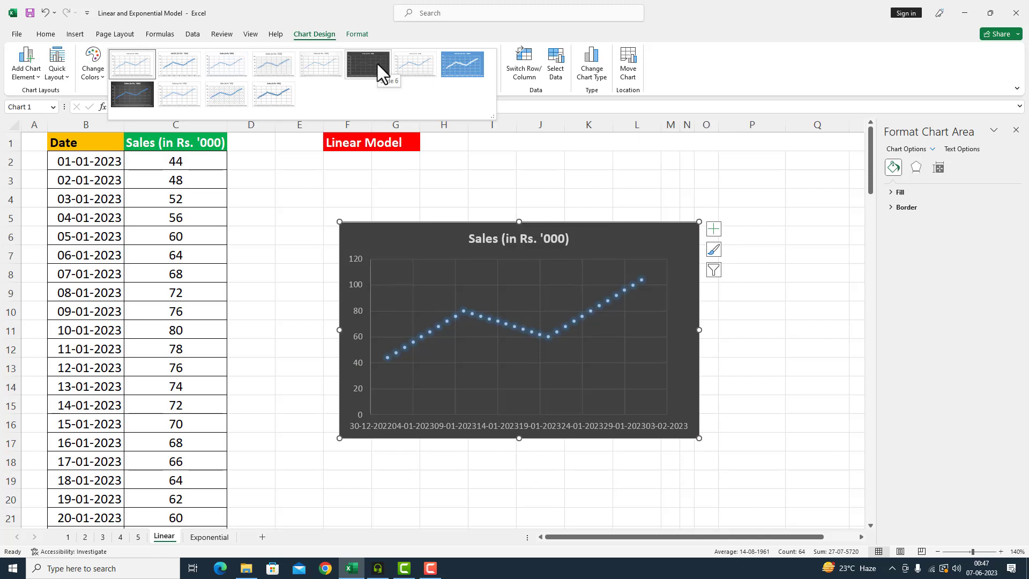
{"action": "left_click", "coordinate": [377, 63]}
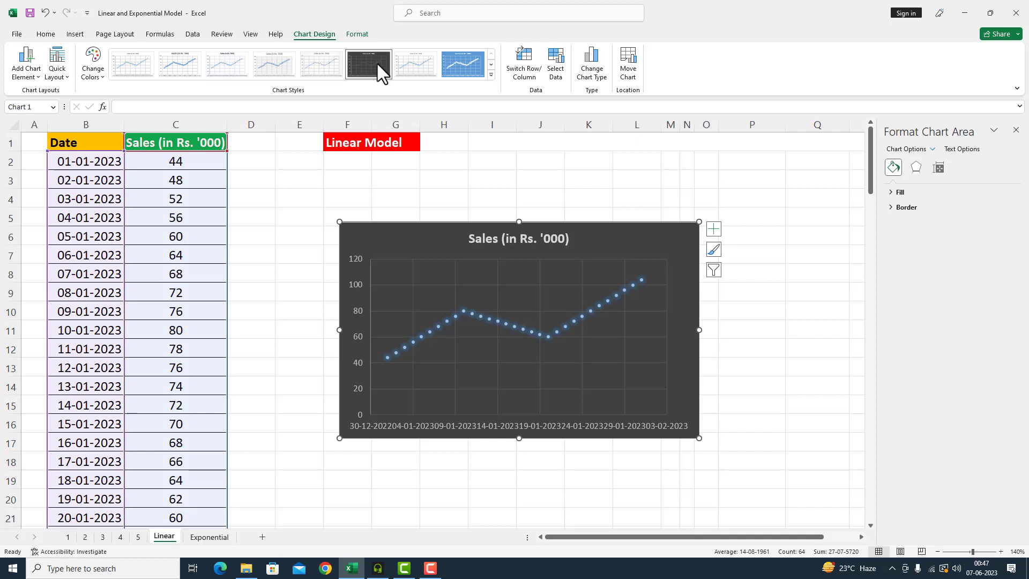
Resize the sales chart taller and much wider using its corner and right-edge handles.
{"action": "left_click", "coordinate": [1016, 130]}
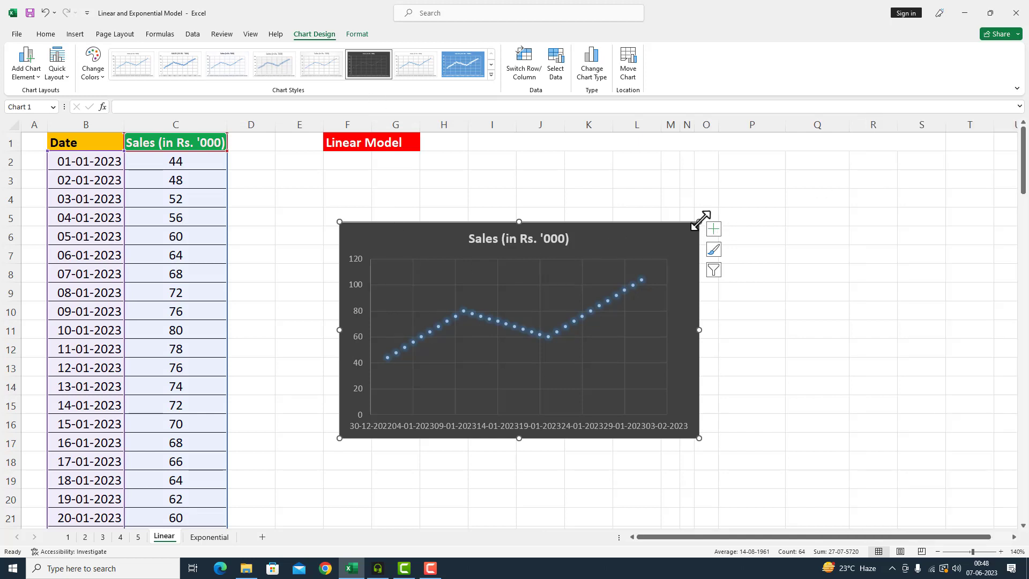
{"action": "left_click_drag", "start_coordinate": [699, 221], "coordinate": [764, 170]}
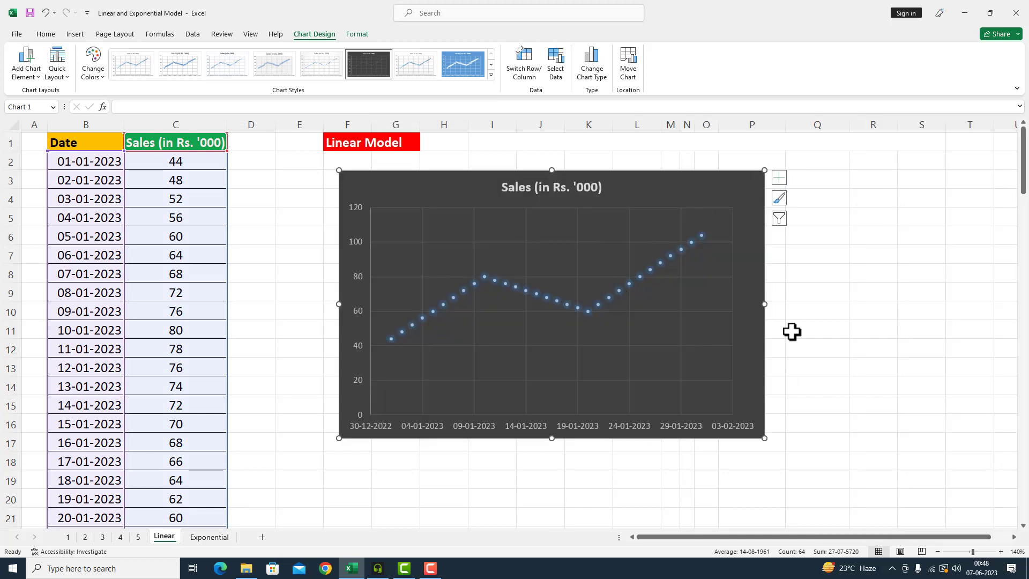
{"action": "left_click_drag", "start_coordinate": [767, 304], "coordinate": [947, 304]}
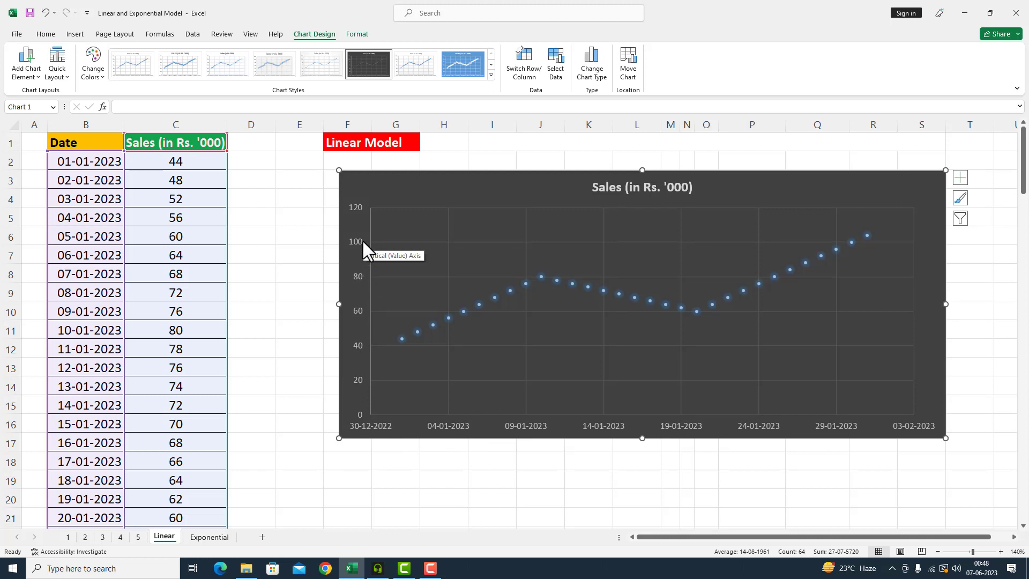
Retitle the sales chart 'LINEAR MODEL'.
{"action": "left_click", "coordinate": [610, 186]}
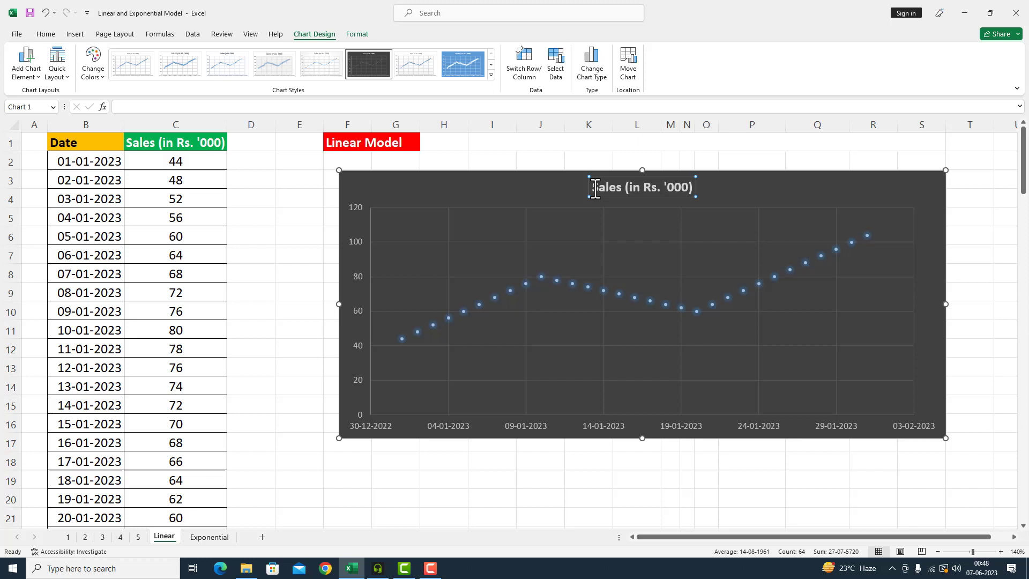
{"action": "key", "text": "Delete"}
{"action": "key", "text": "Delete"}
{"action": "key", "text": "Delete"}
{"action": "key", "text": "Delete"}
{"action": "key", "text": "Delete"}
{"action": "key", "text": "Delete"}
{"action": "key", "text": "Delete"}
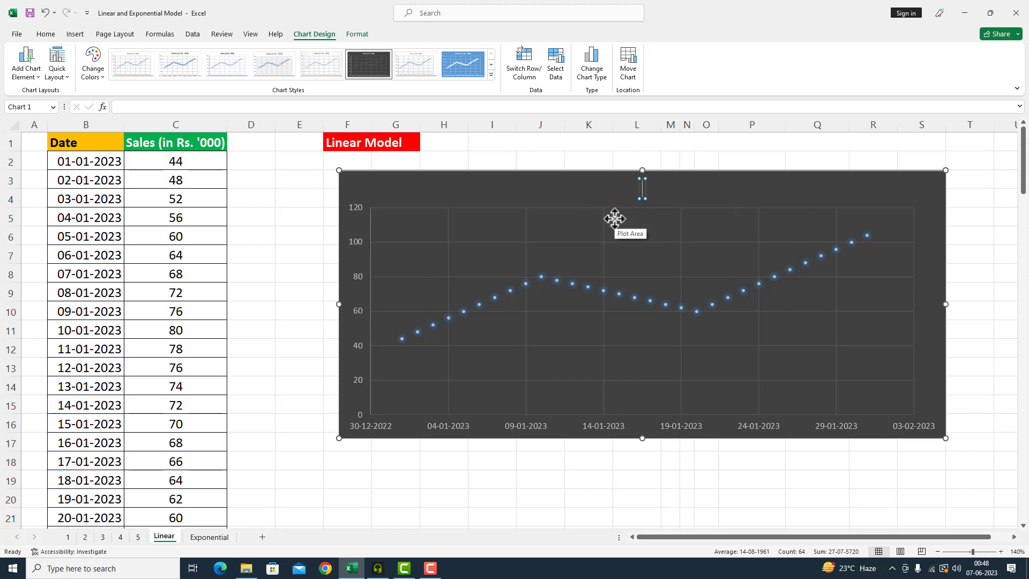
{"action": "type", "text": "LINEAR"}
{"action": "type", "text": " MODEL"}
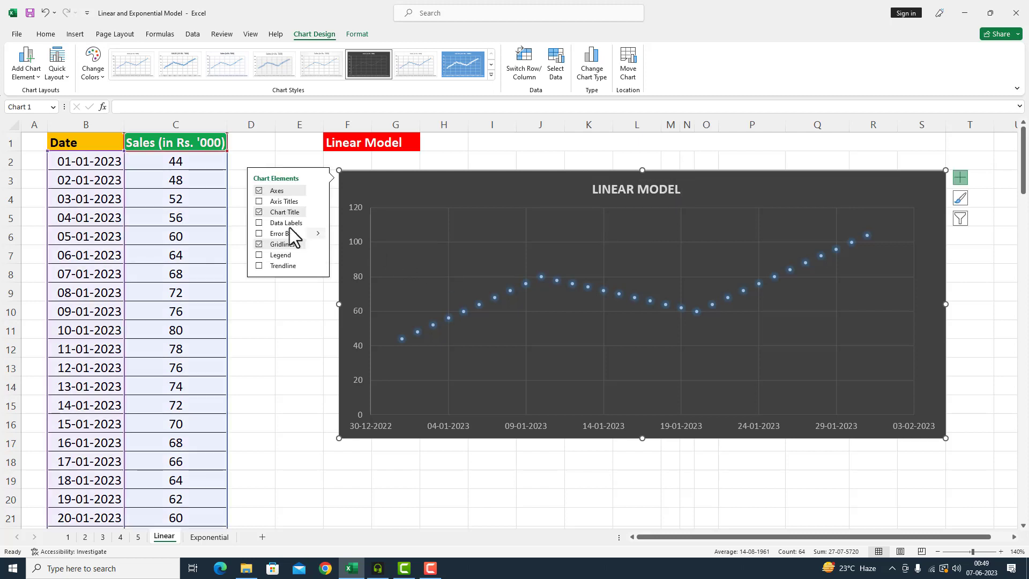
Add axis titles, labelling the horizontal axis 'Date' and the vertical 'SALE in '000'.
{"action": "left_click", "coordinate": [260, 203]}
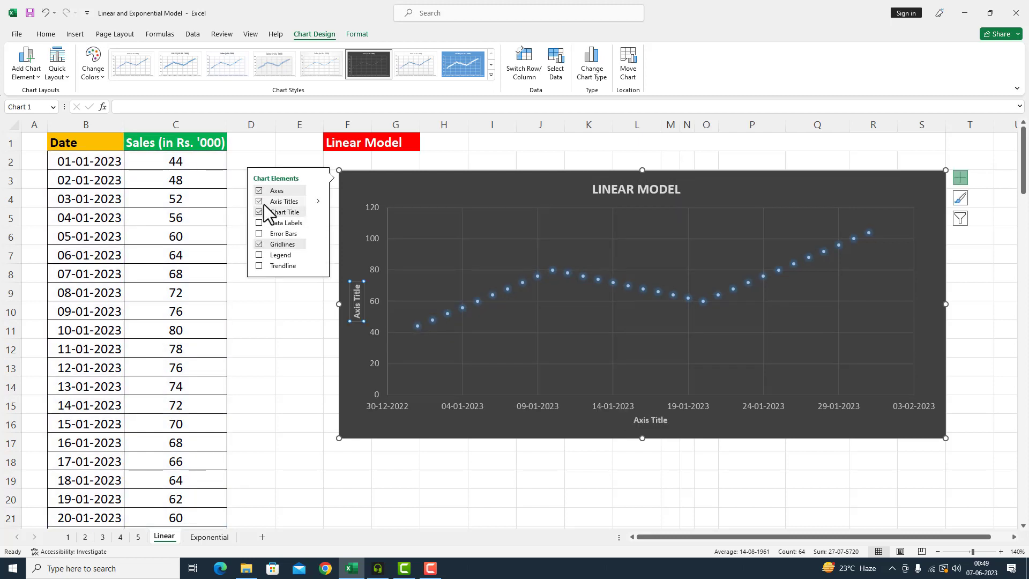
{"action": "left_click", "coordinate": [645, 423]}
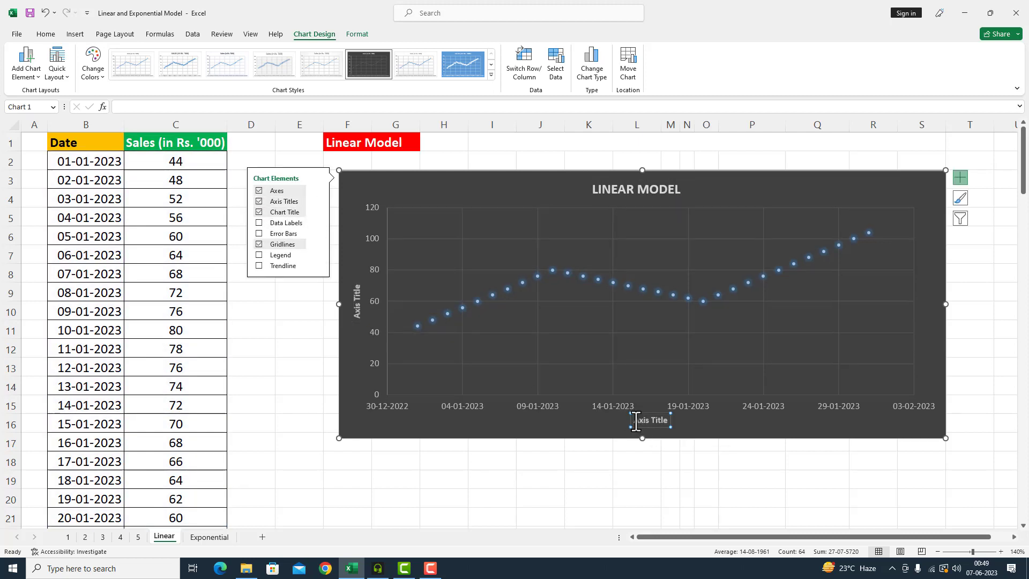
{"action": "key", "text": "Delete"}
{"action": "key", "text": "Delete"}
{"action": "key", "text": "Delete"}
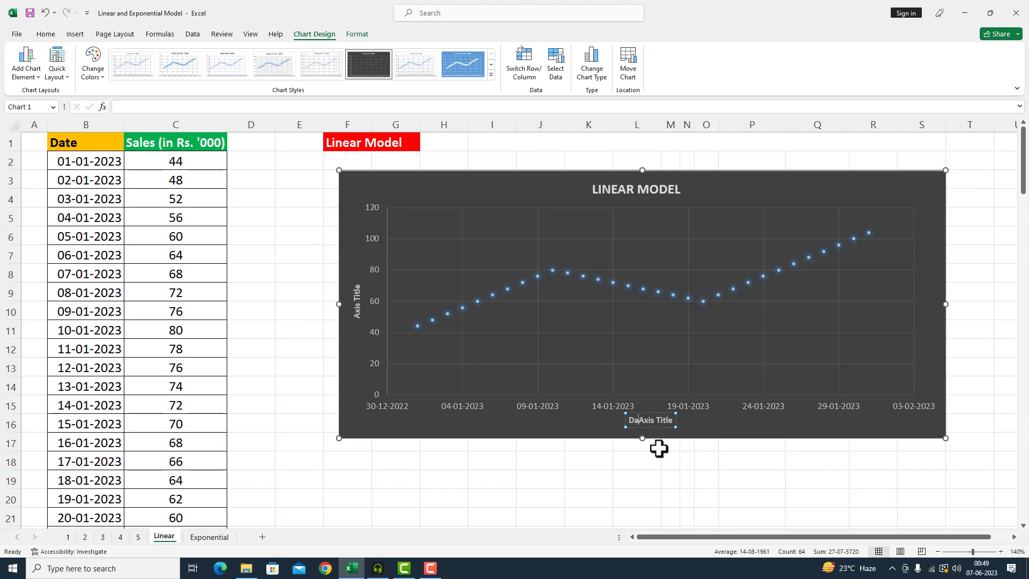
{"action": "type", "text": "Date"}
{"action": "key", "text": "Delete"}
{"action": "key", "text": "Delete"}
{"action": "key", "text": "Delete"}
{"action": "left_click", "coordinate": [355, 303]}
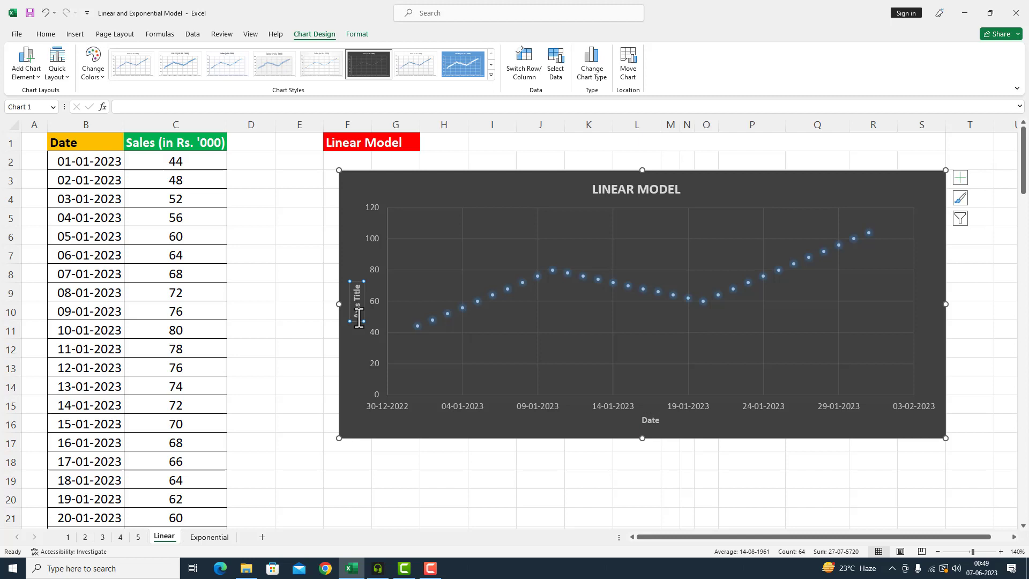
{"action": "left_click", "coordinate": [358, 321]}
{"action": "type", "text": "SAL"}
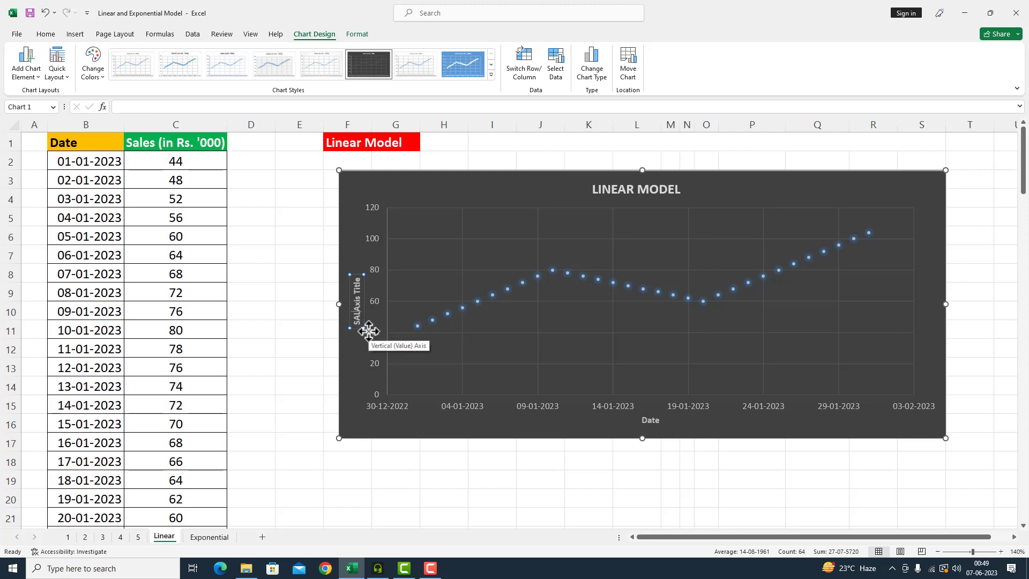
{"action": "type", "text": "E in "}
{"action": "type", "text": "'000"}
Add a straight linear trendline through the sales points of the LINEAR MODEL chart.
{"action": "left_click", "coordinate": [300, 236]}
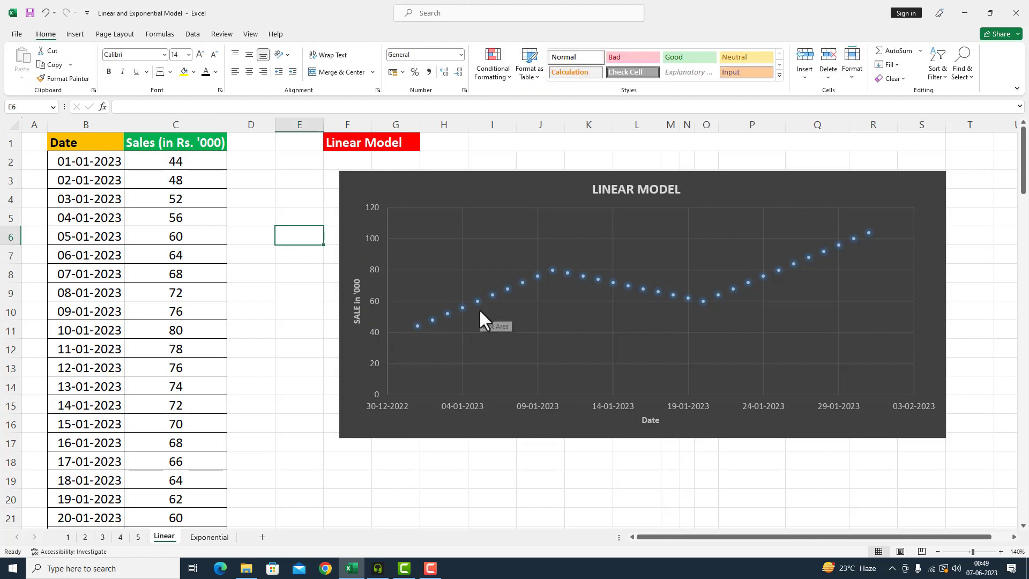
{"action": "mouse_move", "coordinate": [492, 294]}
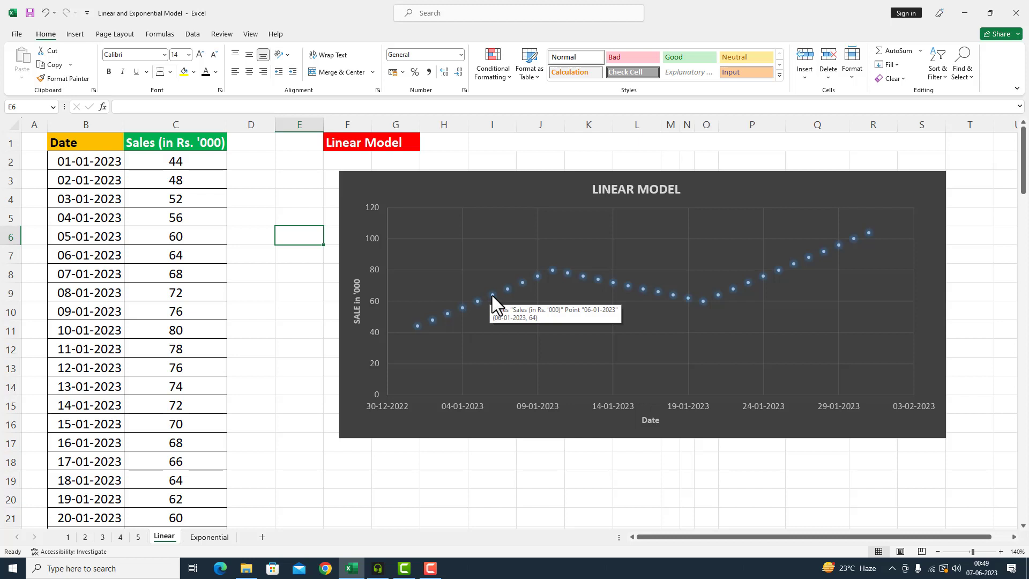
{"action": "right_click", "coordinate": [492, 295]}
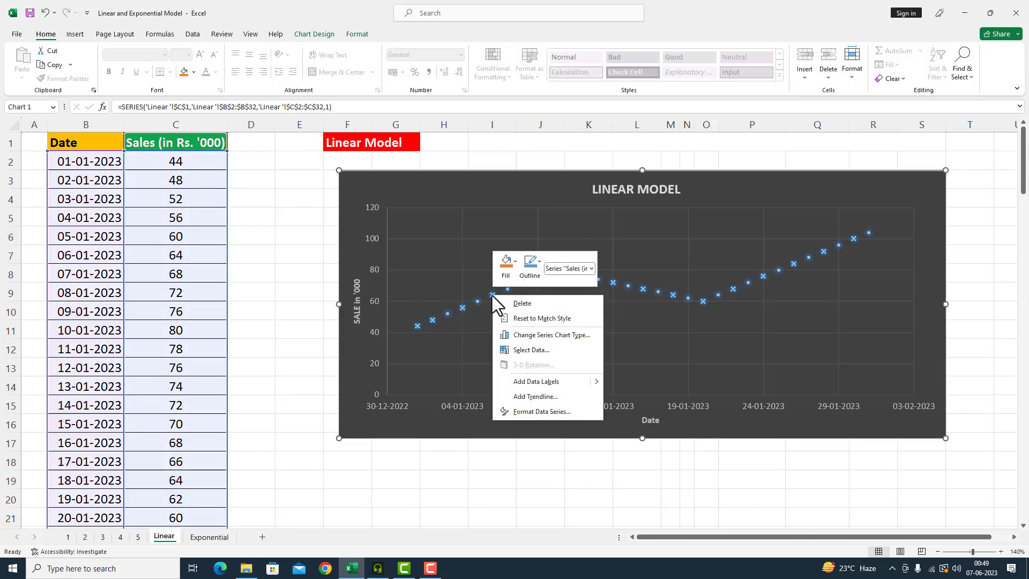
{"action": "left_click", "coordinate": [523, 397]}
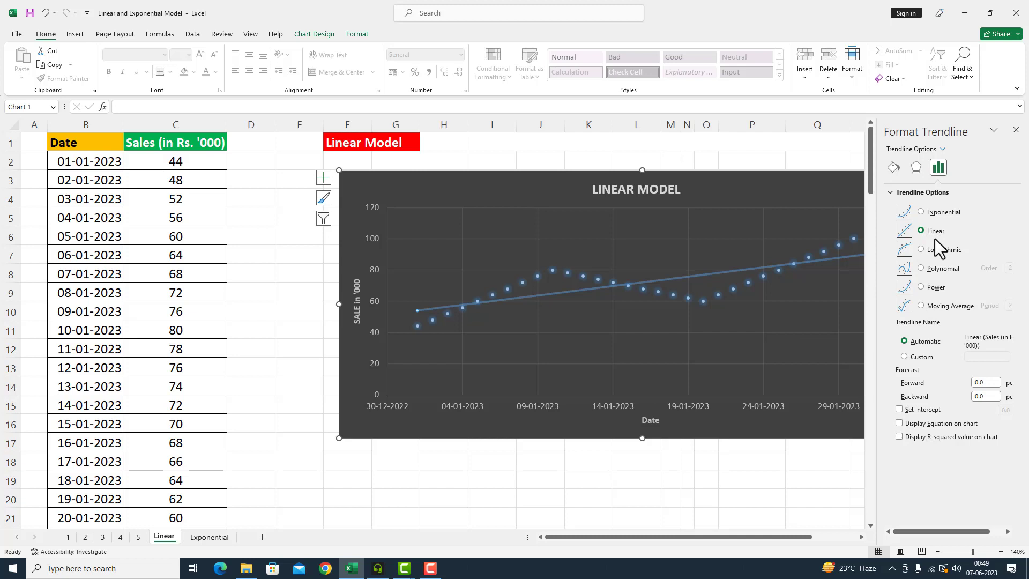
{"action": "left_click", "coordinate": [1016, 130]}
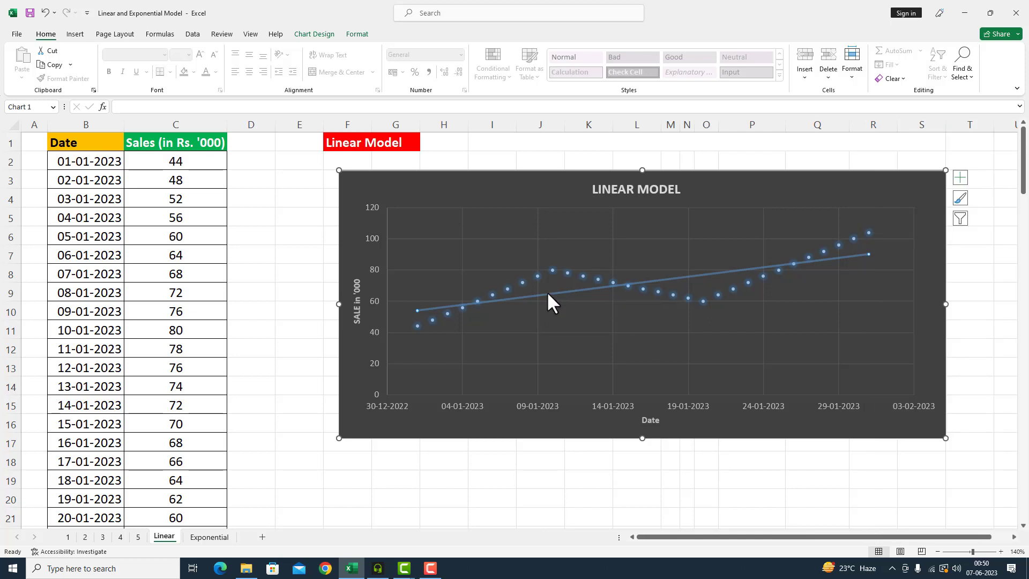
{"action": "left_click", "coordinate": [547, 291]}
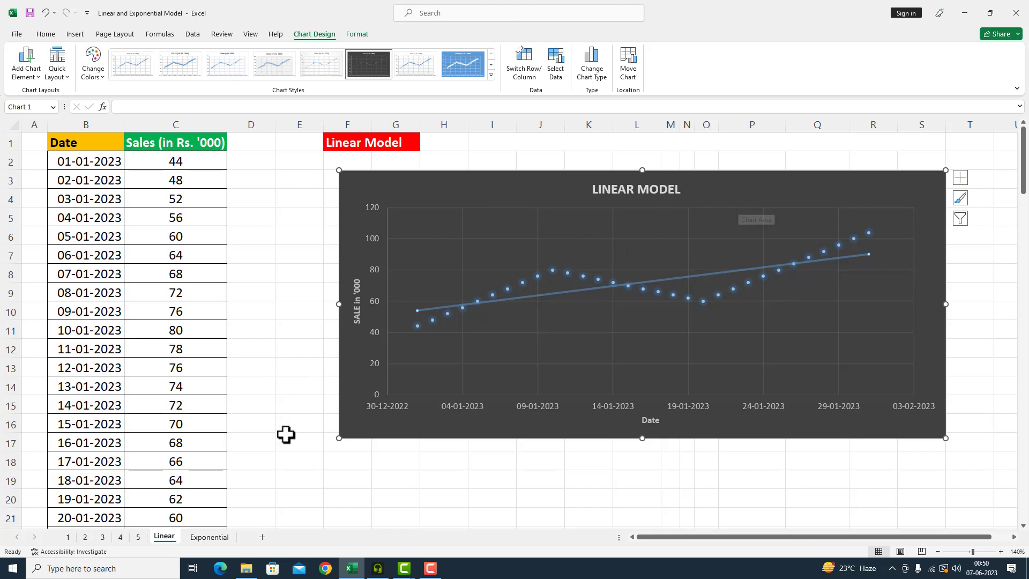
On the Exponential sheet, enter 5 and 10 in B3:B4 and extend the series to 20 in B6.
{"action": "left_click", "coordinate": [205, 538]}
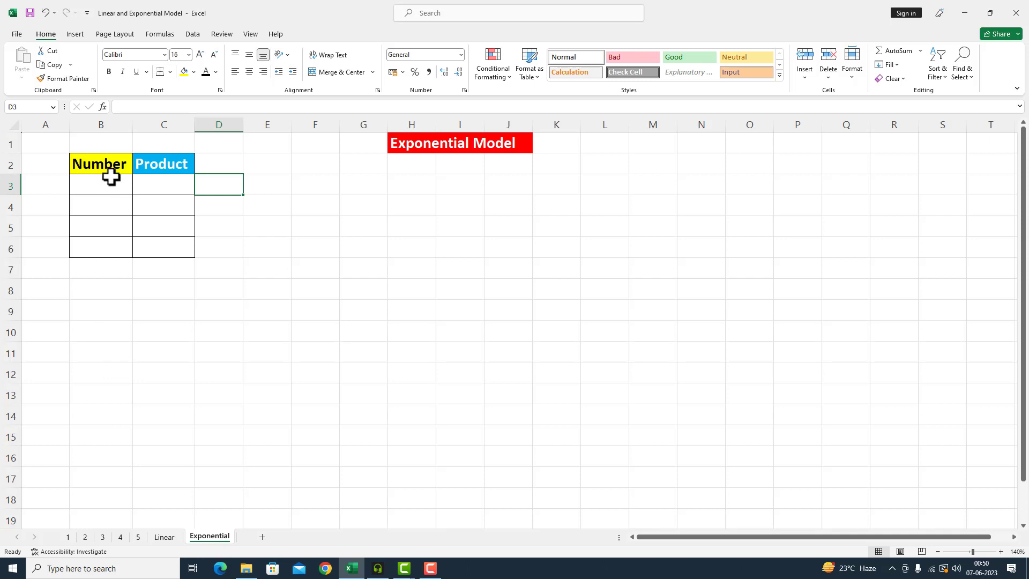
{"action": "left_click", "coordinate": [111, 183]}
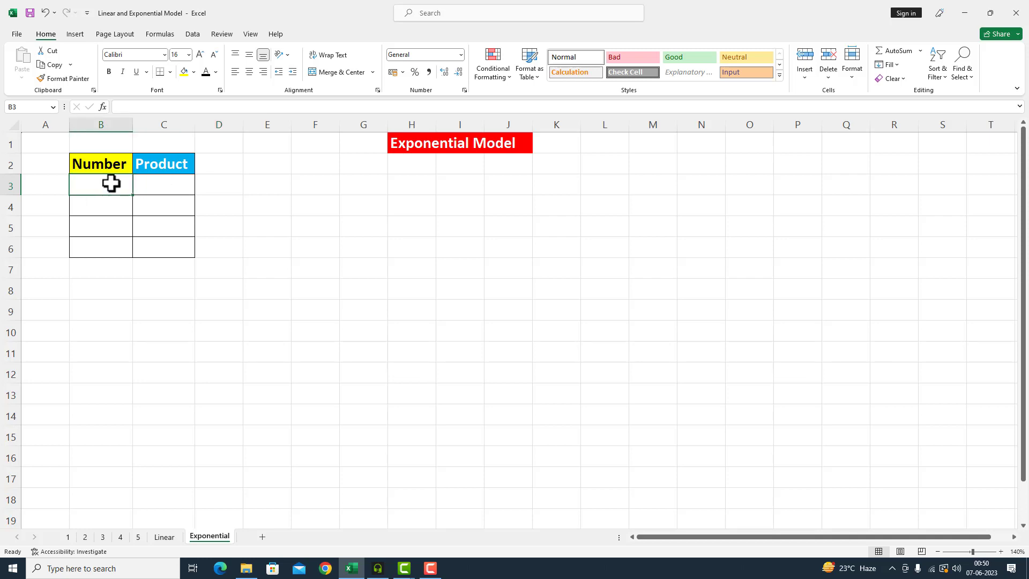
{"action": "type", "text": "5"}
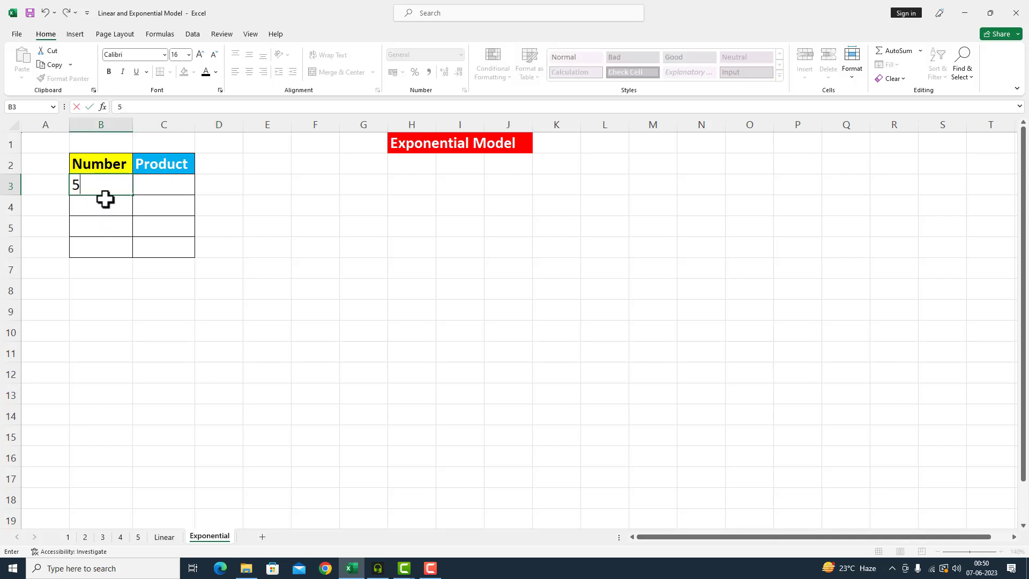
{"action": "left_click", "coordinate": [105, 199]}
{"action": "type", "text": "10"}
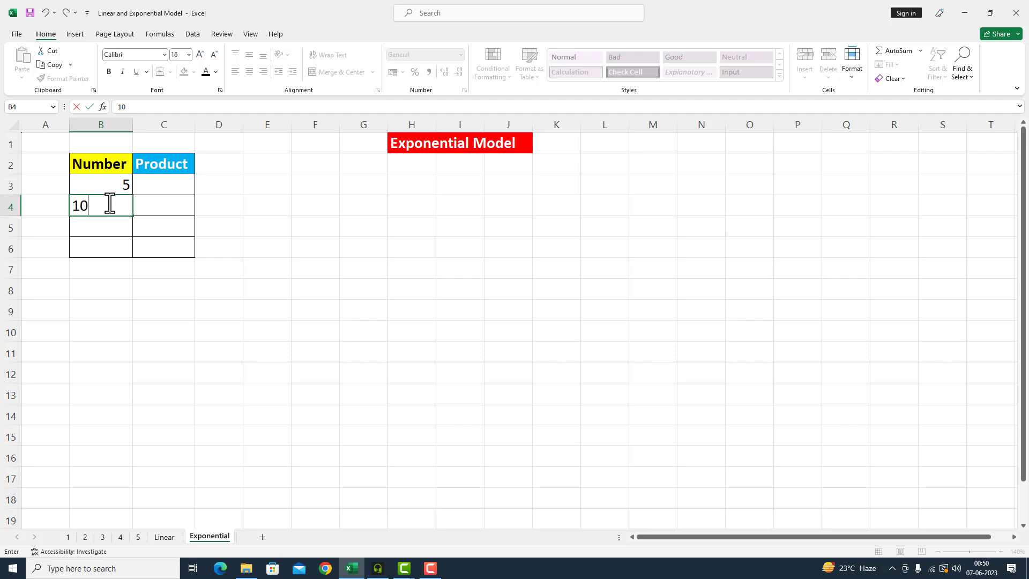
{"action": "left_click_drag", "start_coordinate": [108, 186], "coordinate": [134, 255]}
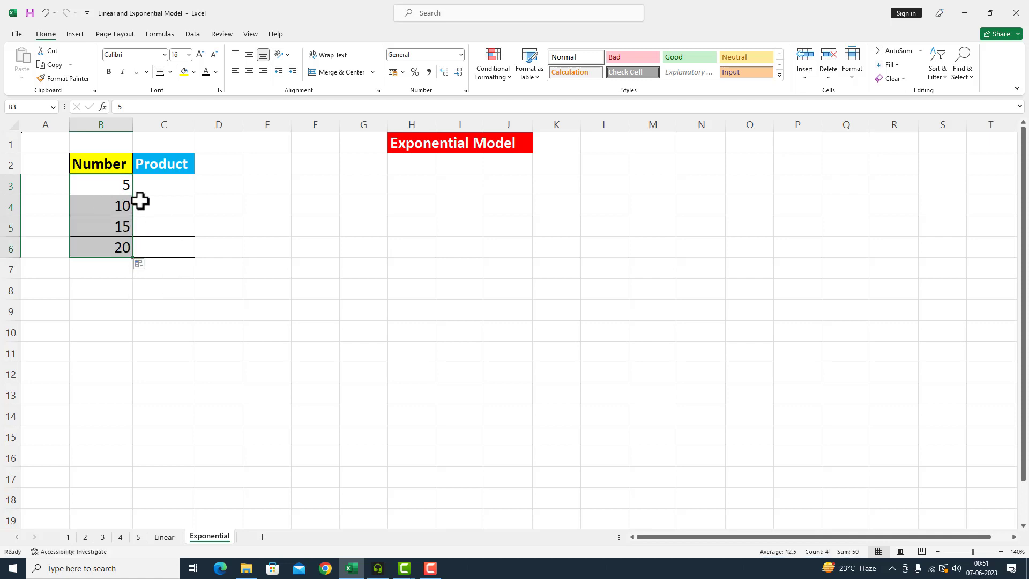
{"action": "double_click", "coordinate": [155, 184]}
Enter the running product formula =PRODUCT($B$3:B3) in C3.
{"action": "type", "text": "="}
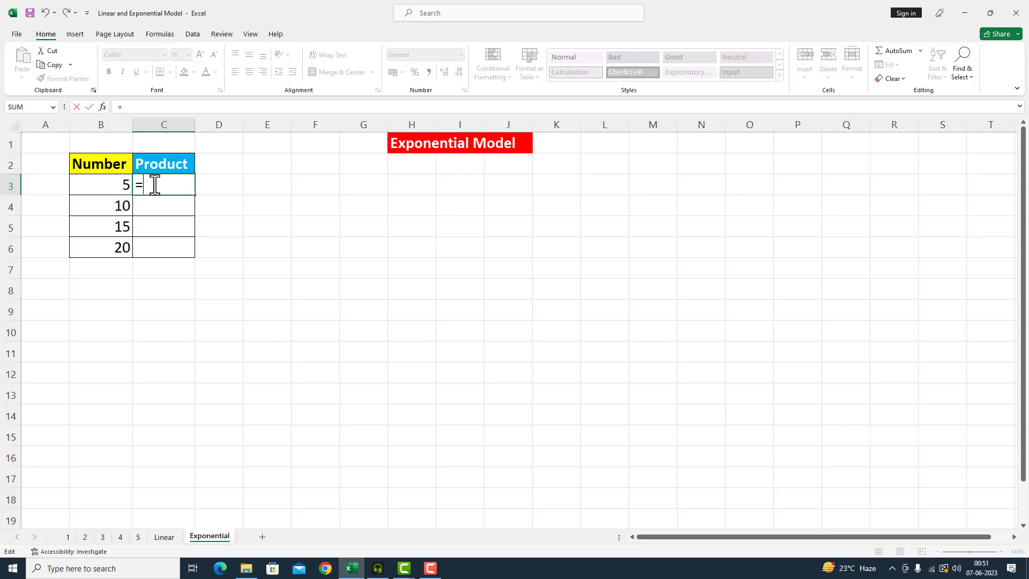
{"action": "type", "text": "PRODUCT"}
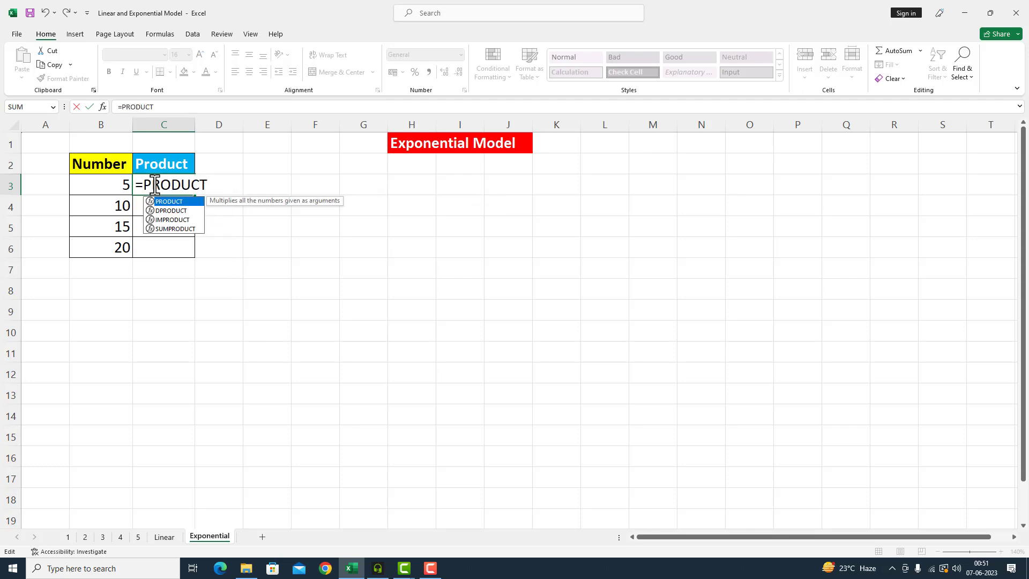
{"action": "type", "text": "("}
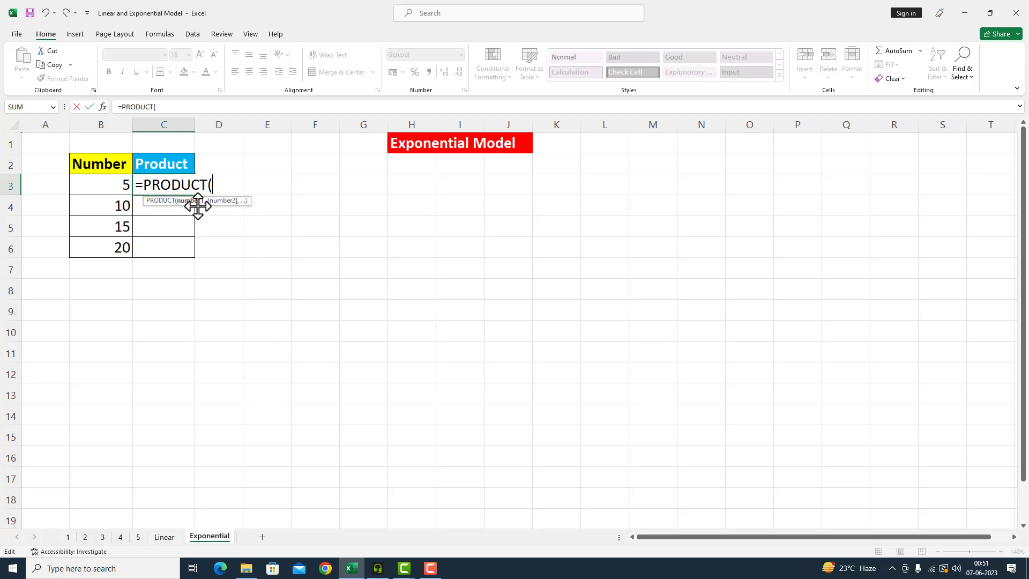
{"action": "left_click", "coordinate": [115, 186]}
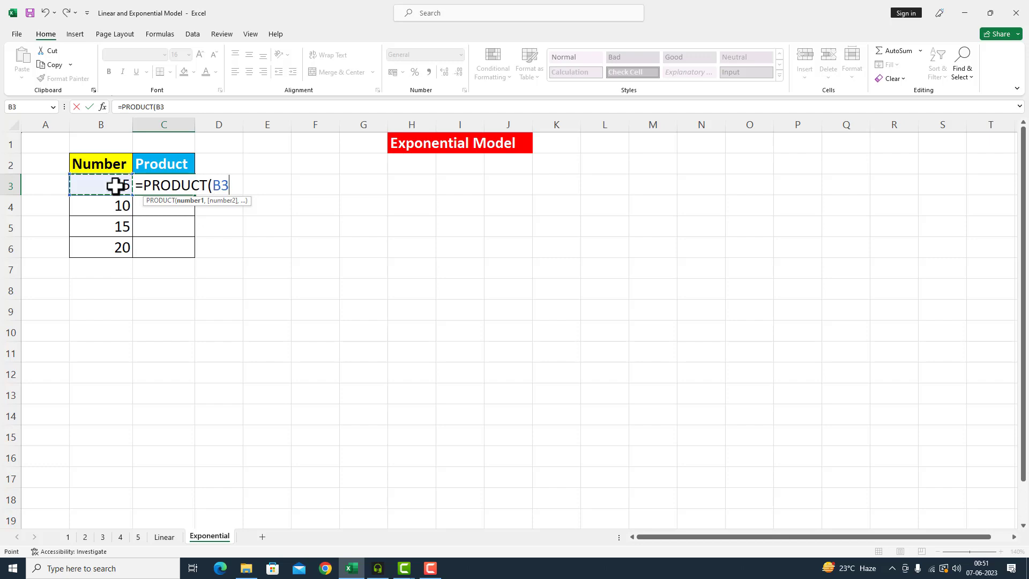
{"action": "key", "text": "F4"}
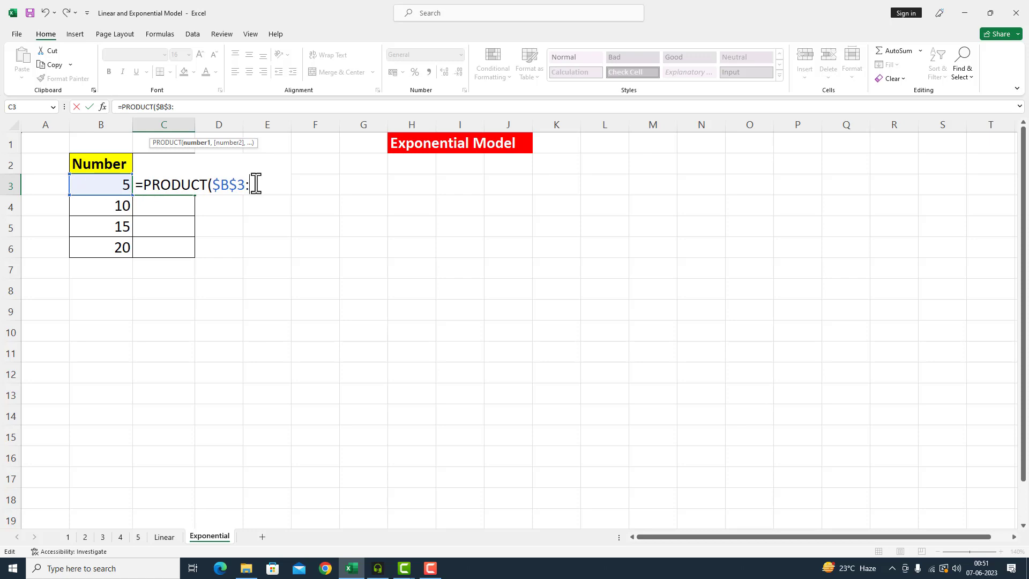
{"action": "left_click", "coordinate": [118, 185]}
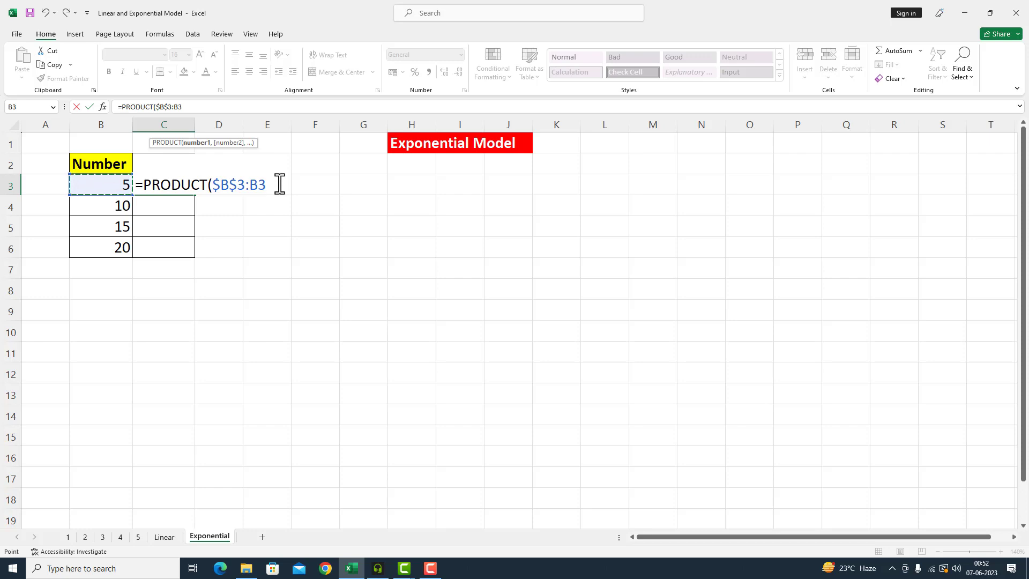
{"action": "type", "text": ")"}
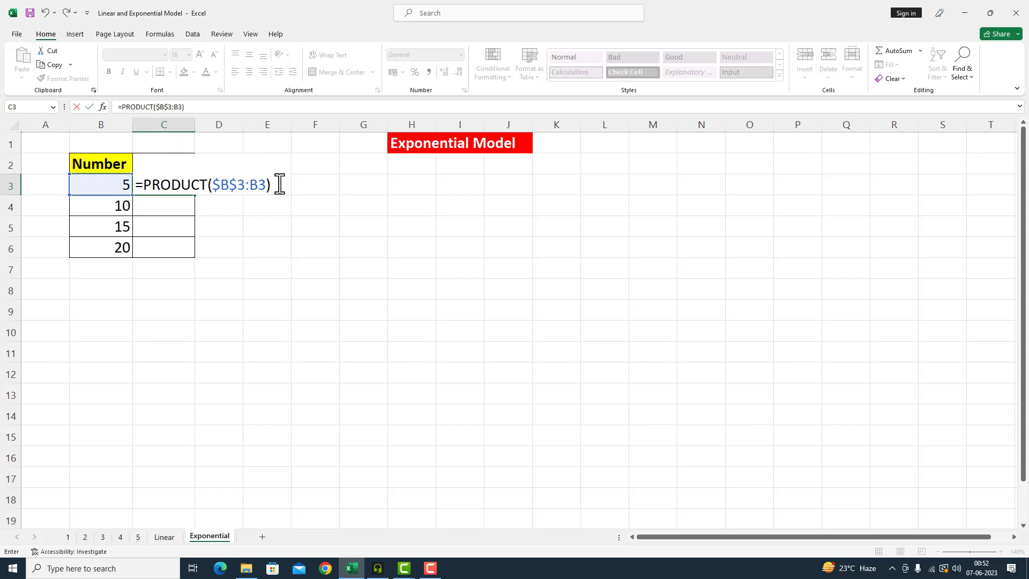
{"action": "key", "text": "Return"}
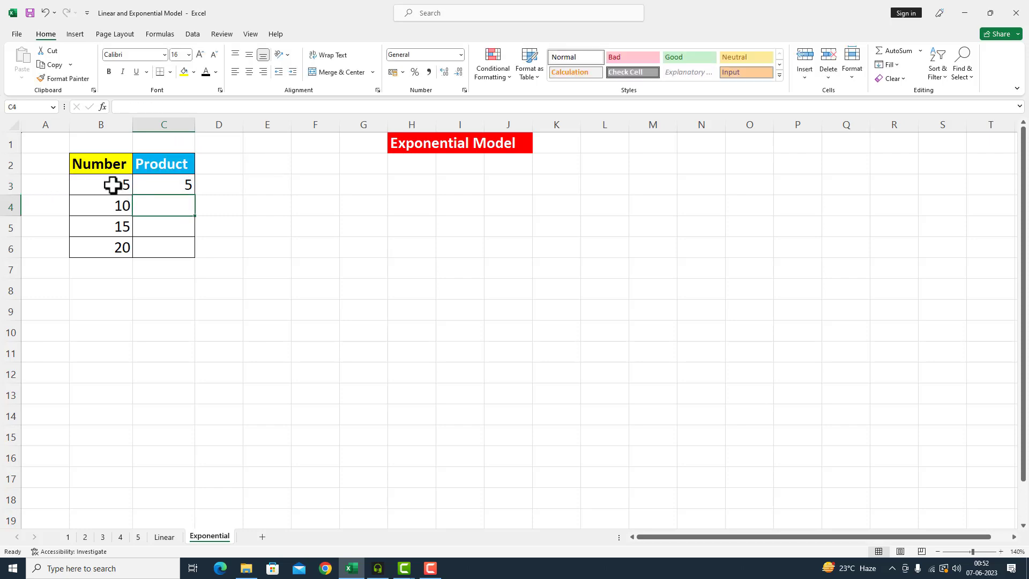
Fill the running product down through C6, giving 5, 50, 750 and 15000.
{"action": "left_click", "coordinate": [181, 185]}
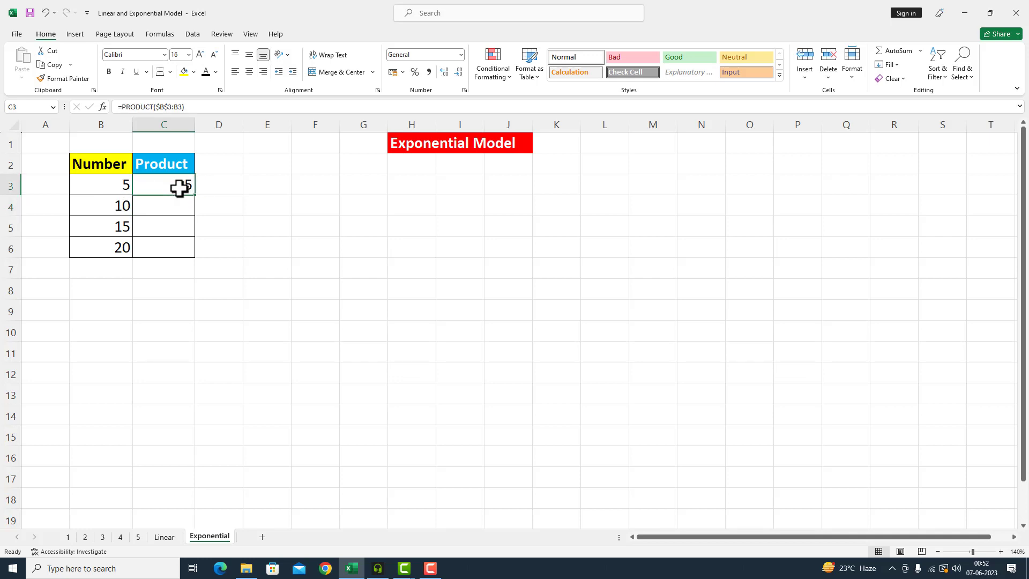
{"action": "left_click_drag", "start_coordinate": [195, 195], "coordinate": [198, 213]}
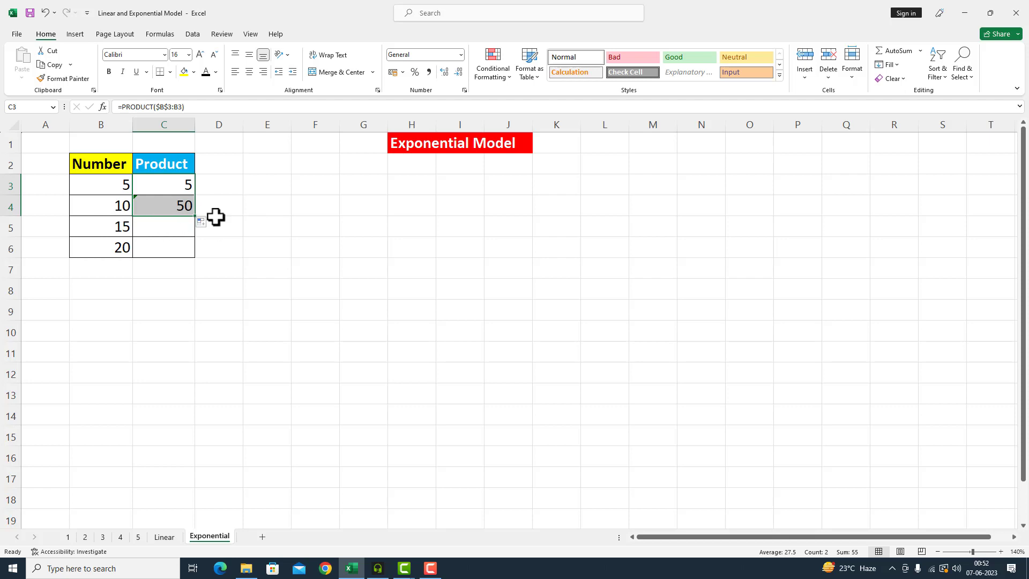
{"action": "left_click_drag", "start_coordinate": [195, 216], "coordinate": [198, 231]}
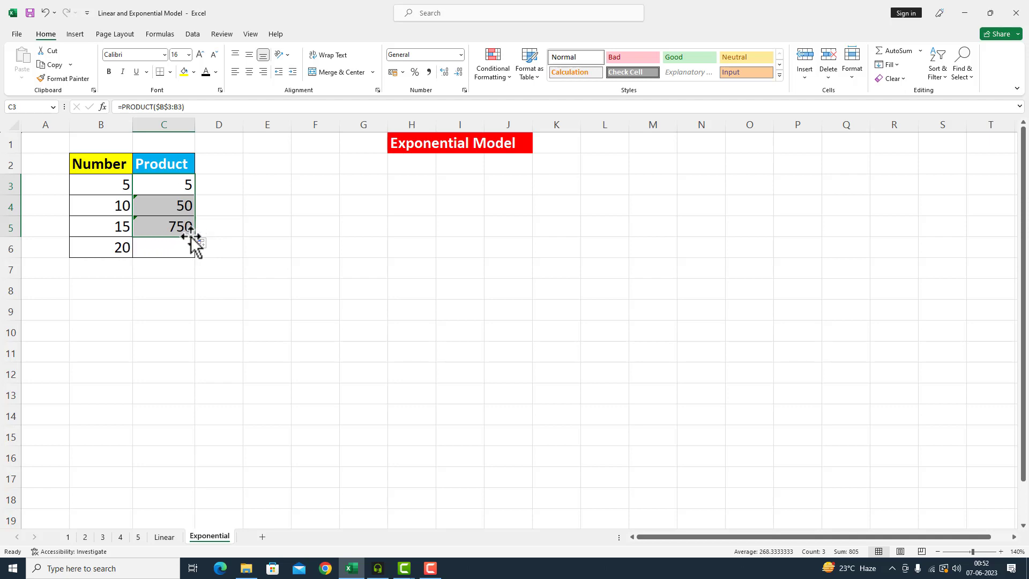
{"action": "left_click_drag", "start_coordinate": [193, 236], "coordinate": [198, 251]}
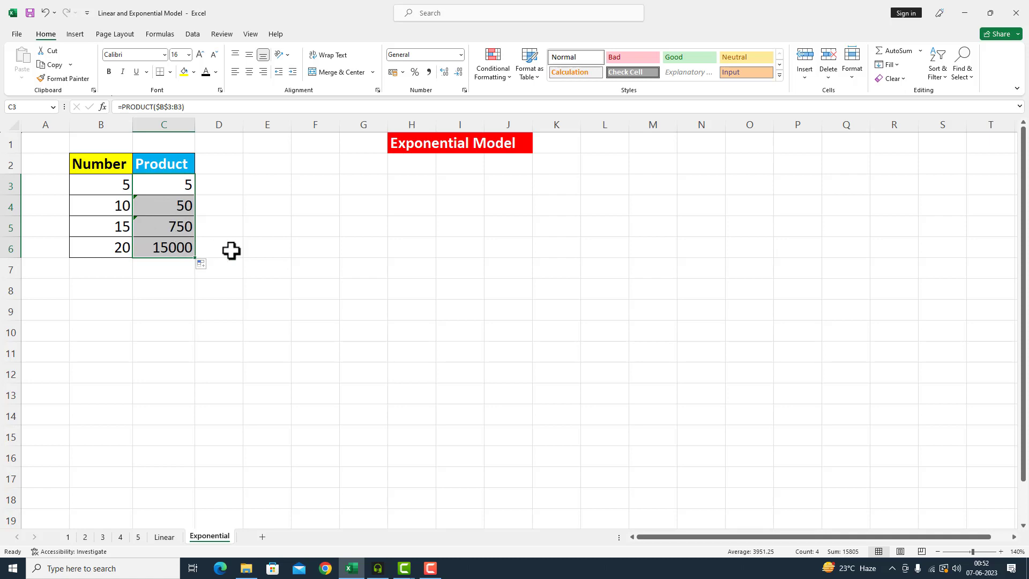
Write '=PRODUCT($B$3:B3) in D3 so the formula shows as text.
{"action": "left_click", "coordinate": [229, 186]}
{"action": "type", "text": "=PRODUCT($B$3:B3)"}
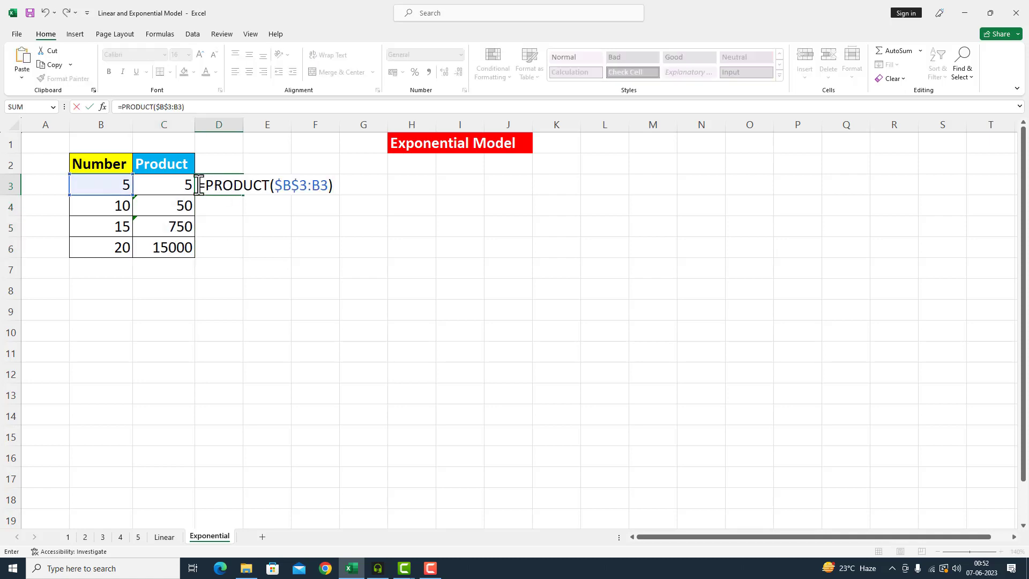
{"action": "left_click", "coordinate": [198, 185]}
{"action": "type", "text": "'"}
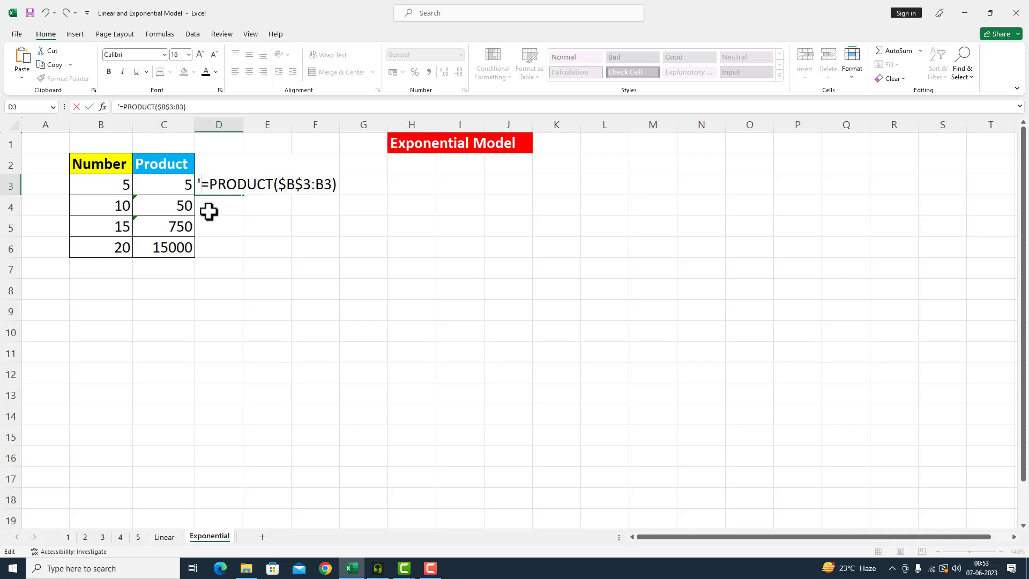
{"action": "left_click", "coordinate": [256, 222]}
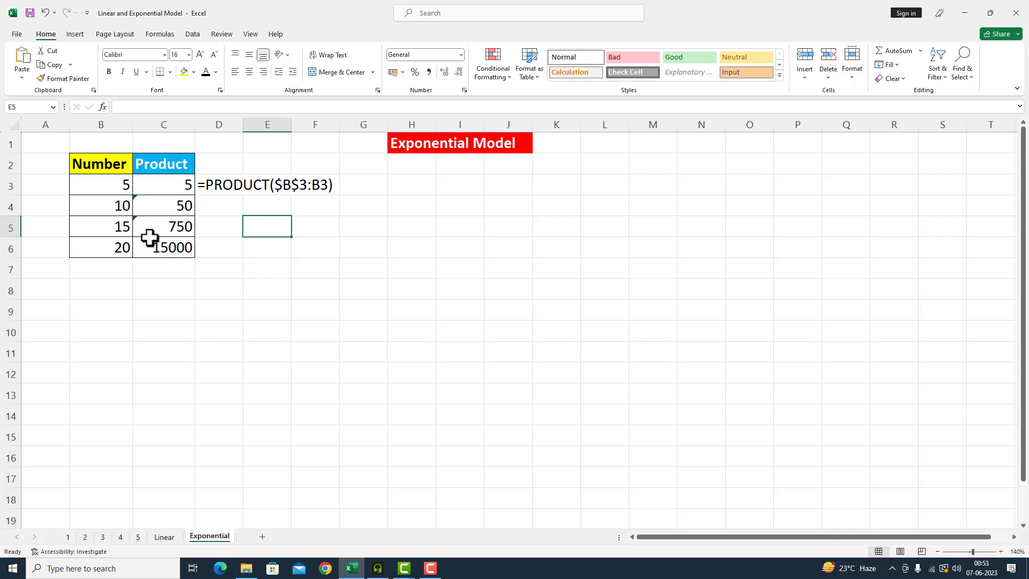
Insert a plain scatter chart of the Number and Product data in B2:C6.
{"action": "left_click", "coordinate": [107, 165]}
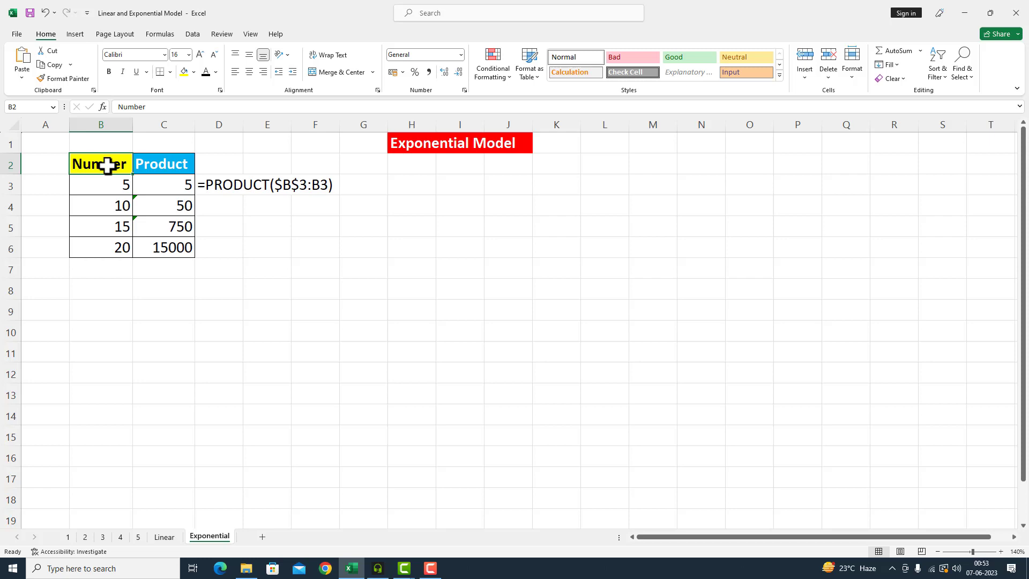
{"action": "left_click_drag", "start_coordinate": [107, 165], "coordinate": [156, 250]}
{"action": "left_click", "coordinate": [78, 36]}
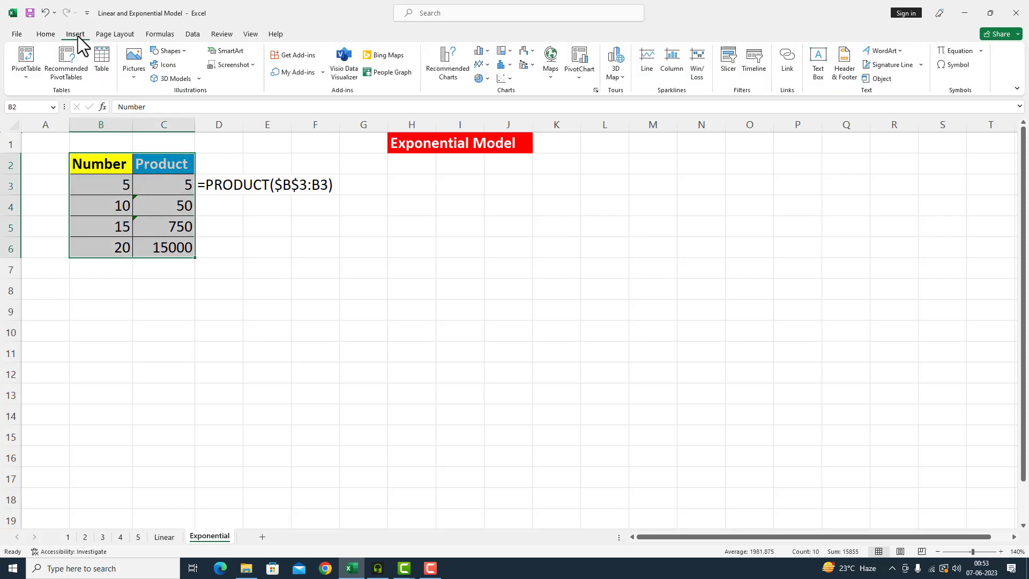
{"action": "left_click", "coordinate": [509, 79]}
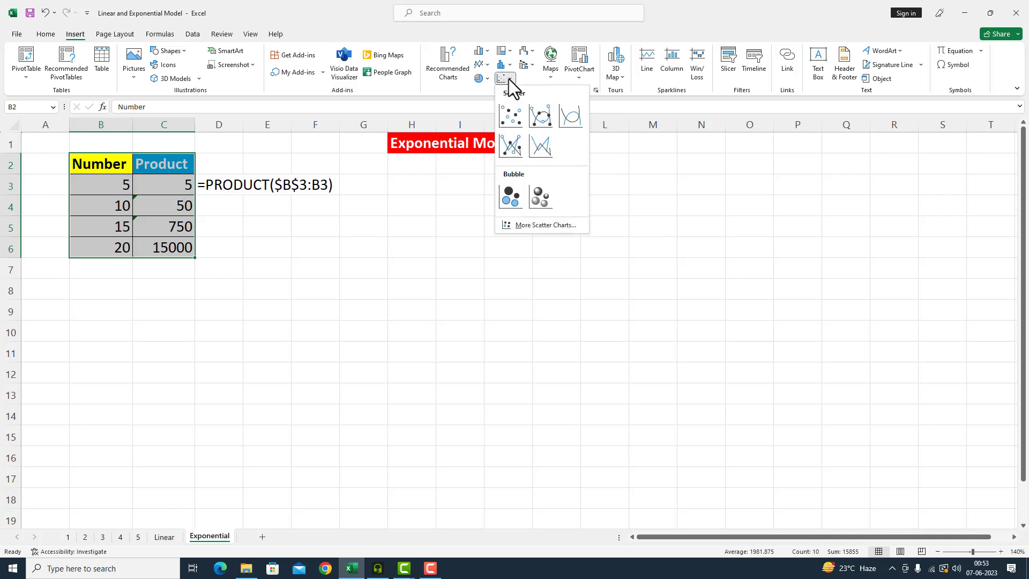
{"action": "left_click", "coordinate": [512, 121]}
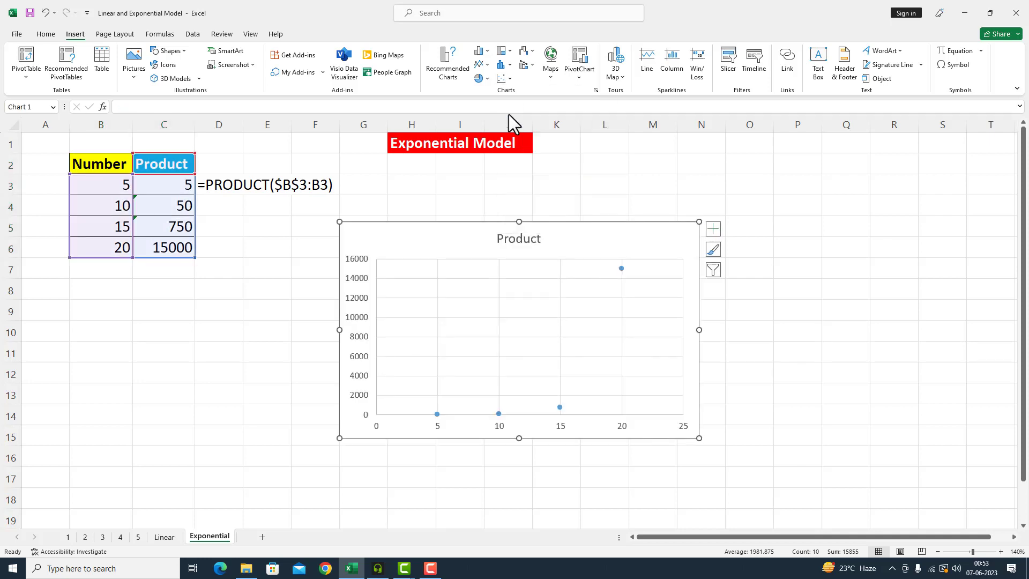
{"action": "left_click", "coordinate": [622, 268]}
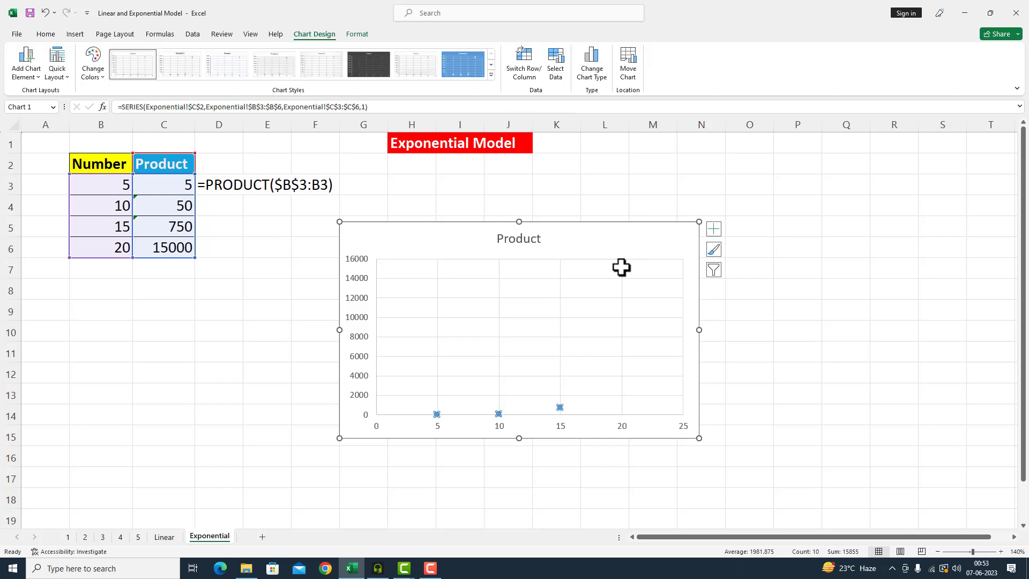
Add an exponential trendline to the Product points and apply the dark chart style.
{"action": "right_click", "coordinate": [621, 268]}
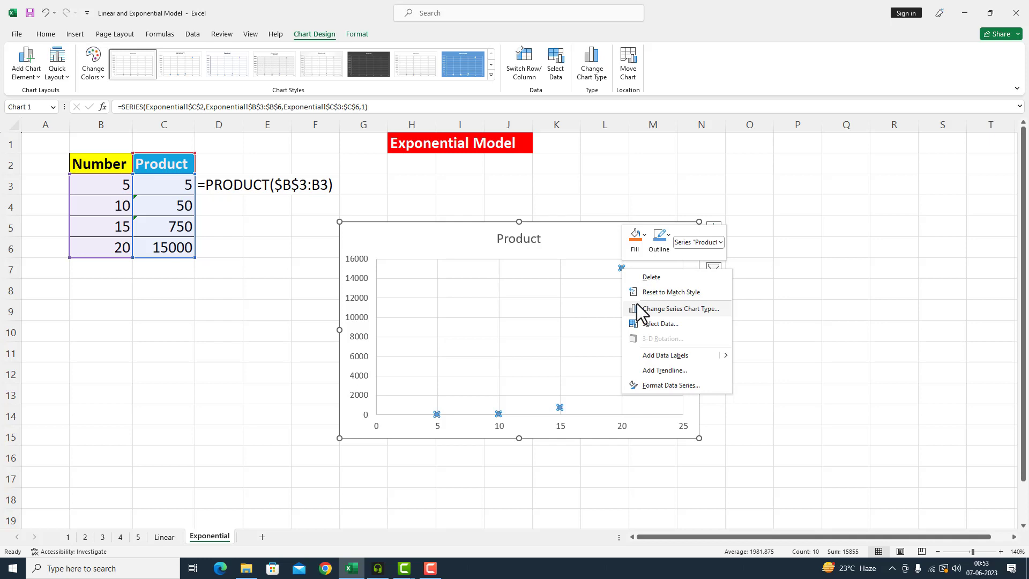
{"action": "left_click", "coordinate": [652, 369]}
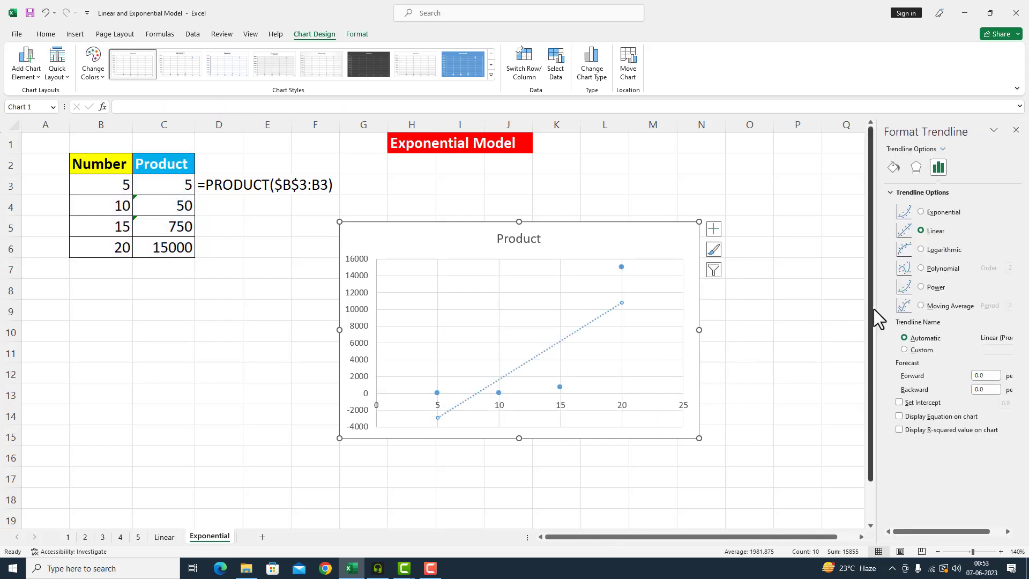
{"action": "left_click", "coordinate": [919, 211]}
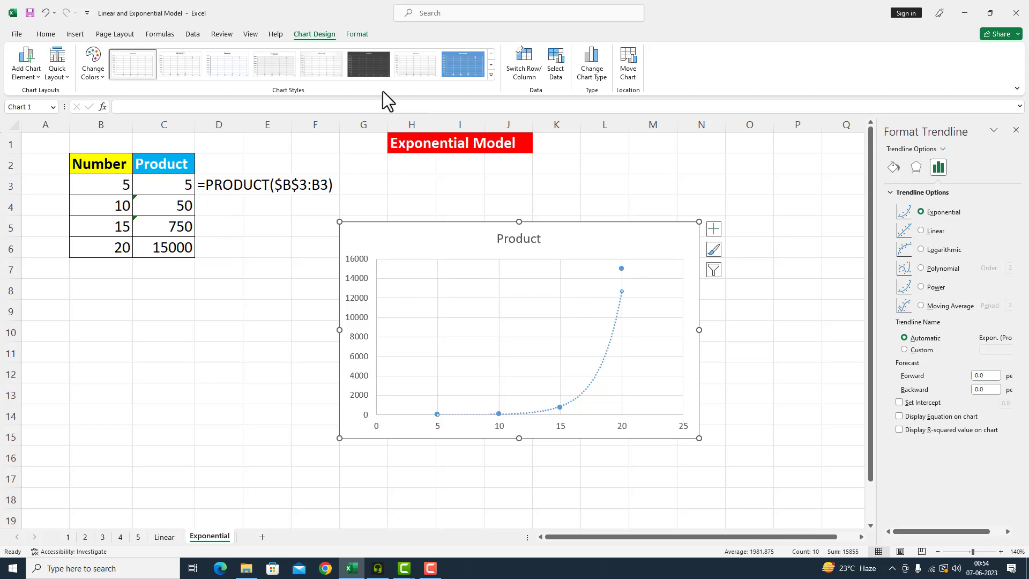
{"action": "left_click", "coordinate": [377, 63]}
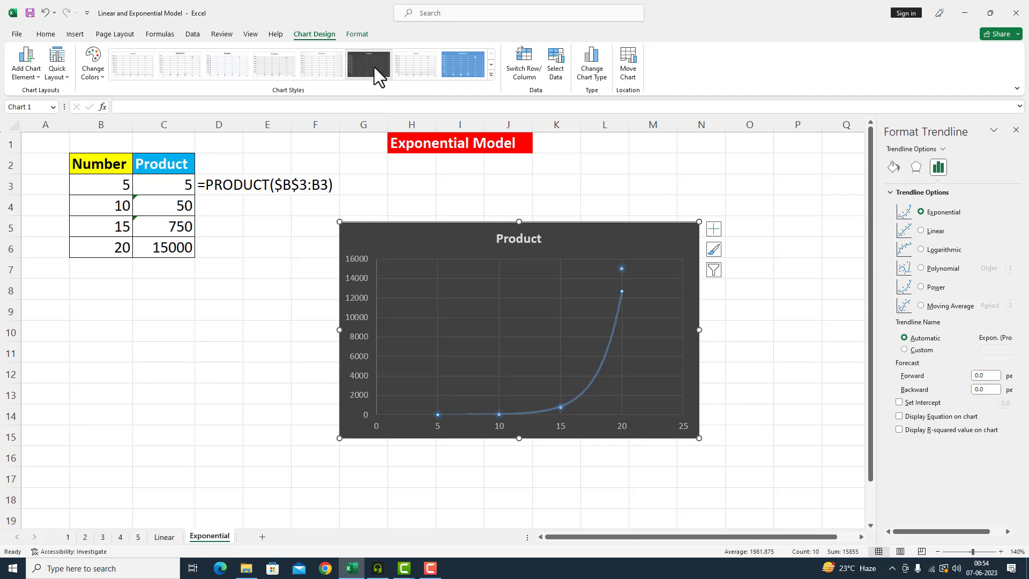
Change the chart title from Product to 'EXPONENTIAL MODEL'.
{"action": "left_click", "coordinate": [499, 238]}
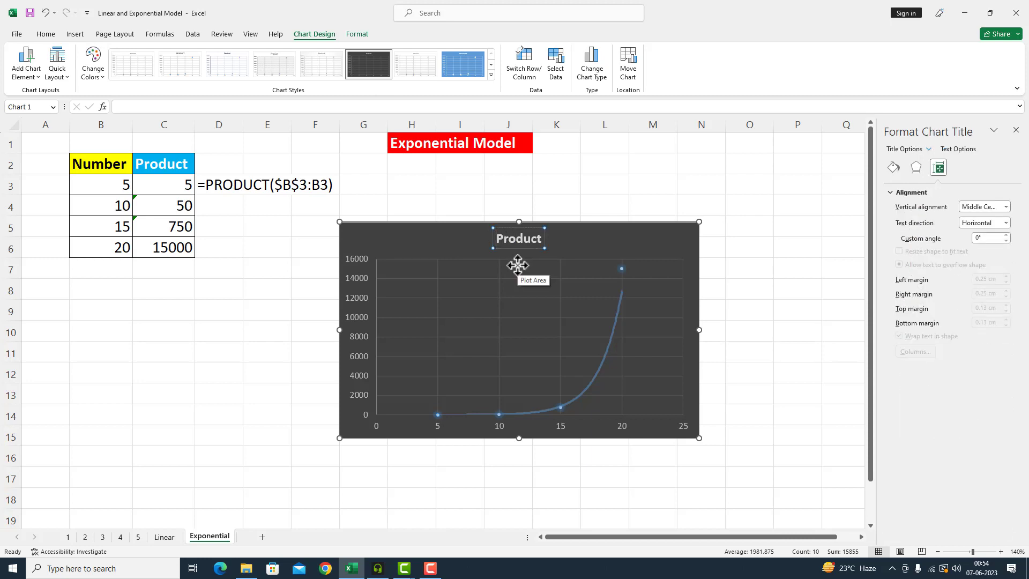
{"action": "type", "text": "EXPO"}
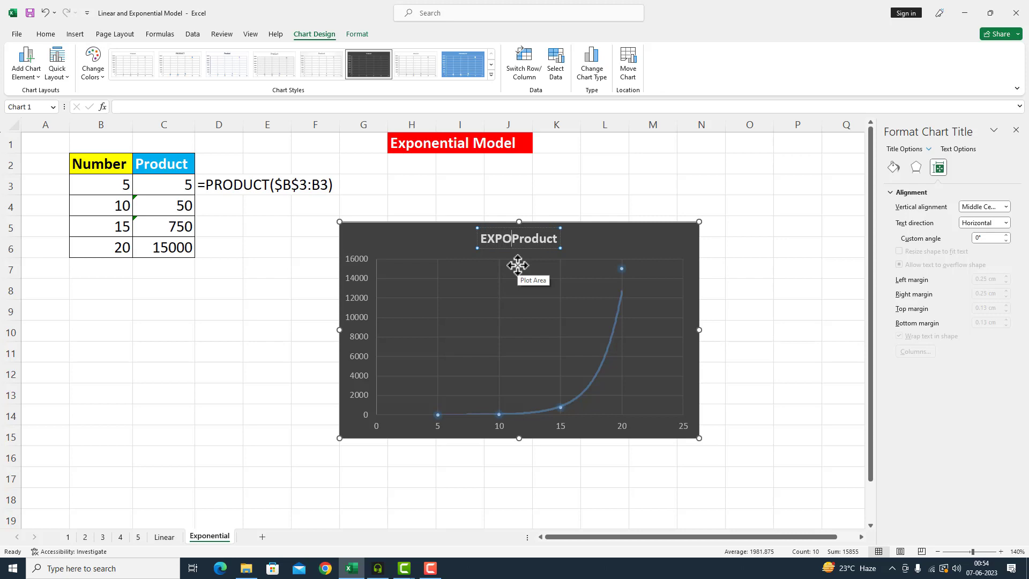
{"action": "type", "text": "NENTIAL "}
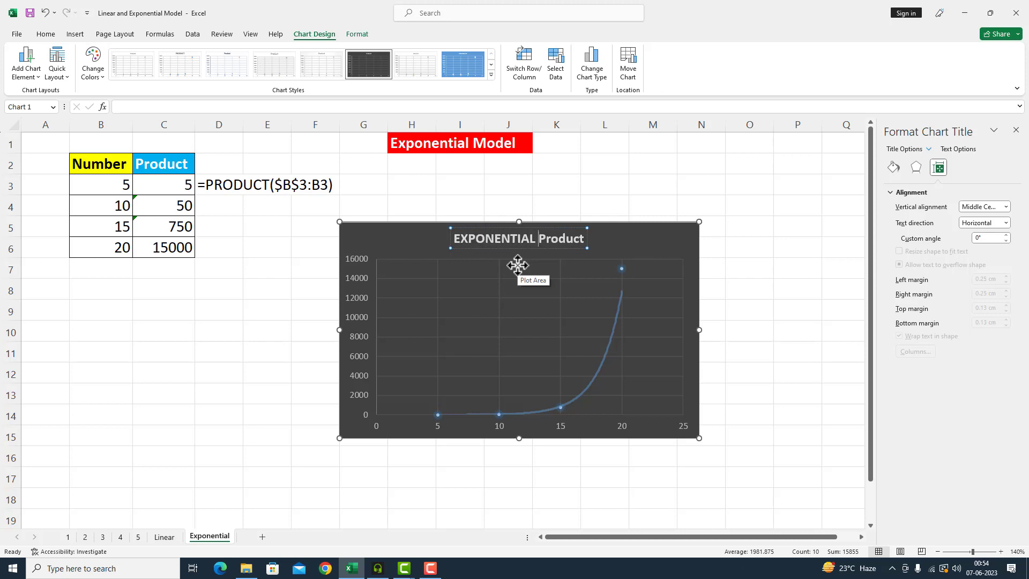
{"action": "type", "text": "MODEL"}
{"action": "left_click", "coordinate": [691, 292]}
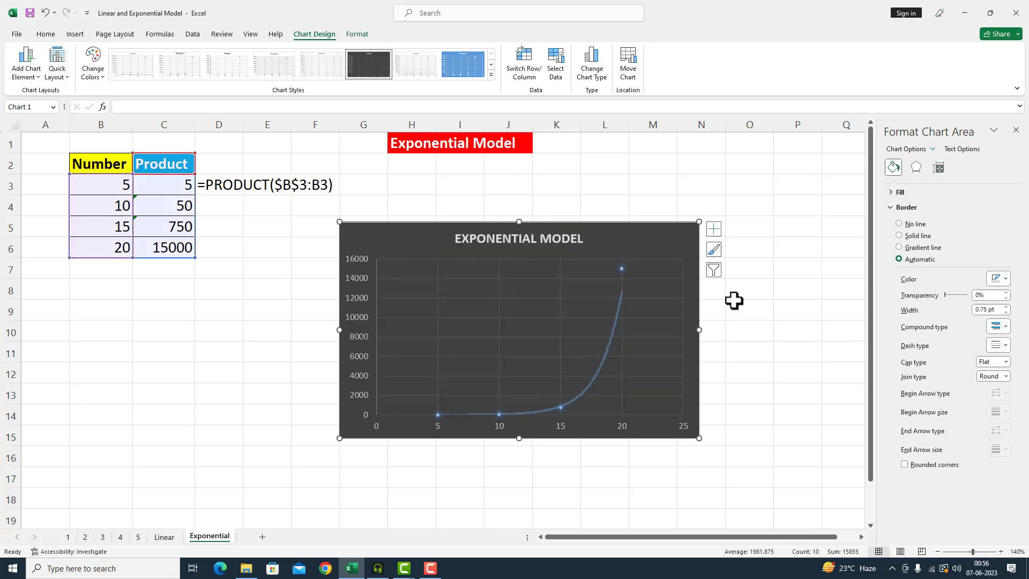
Add Number and Product axis titles and stretch the chart across columns G–R to row 19.
{"action": "left_click", "coordinate": [714, 229]}
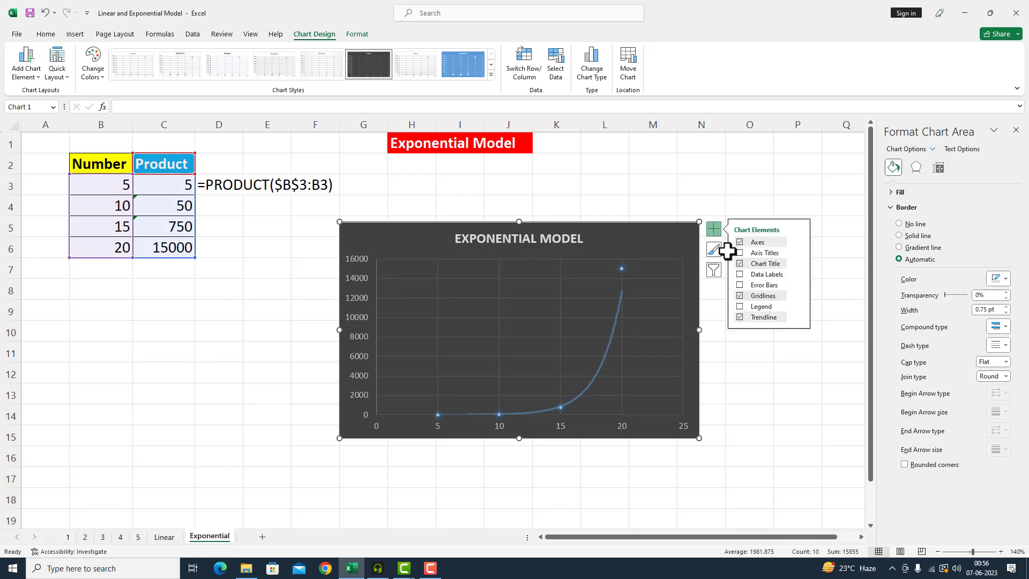
{"action": "left_click", "coordinate": [756, 253]}
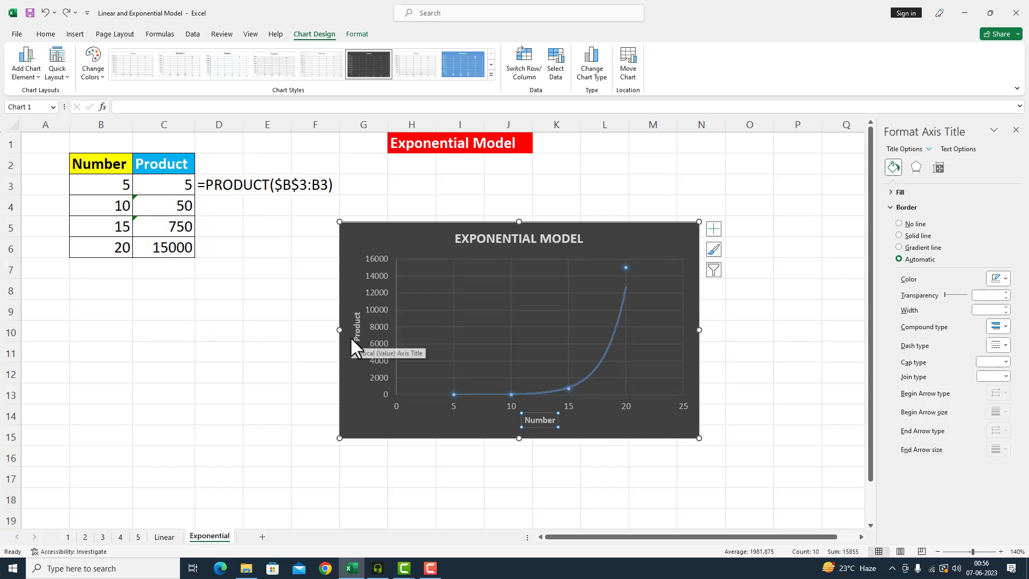
{"action": "left_click", "coordinate": [1017, 131]}
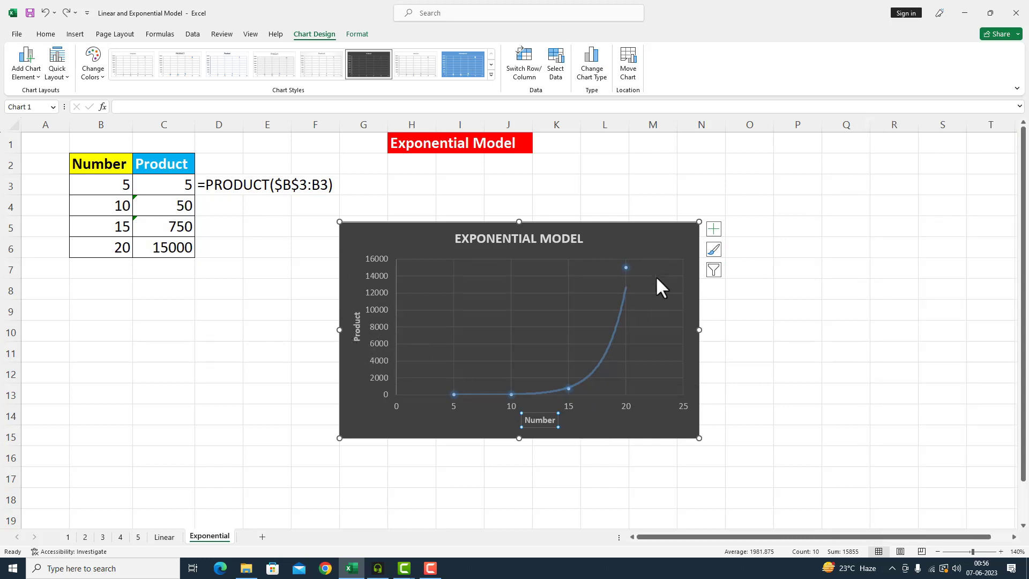
{"action": "left_click_drag", "start_coordinate": [698, 221], "coordinate": [792, 155]}
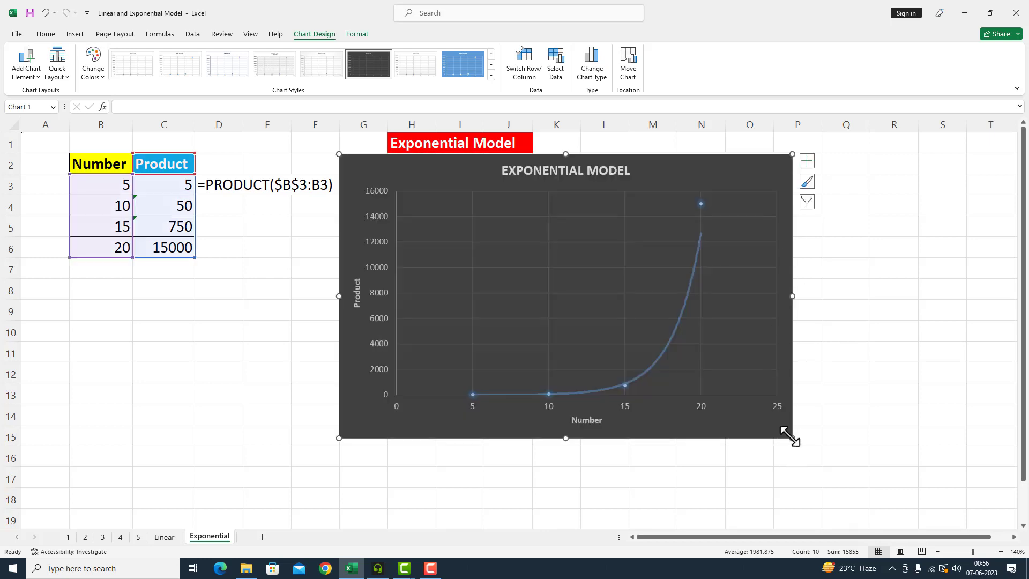
{"action": "left_click_drag", "start_coordinate": [792, 438], "coordinate": [901, 510]}
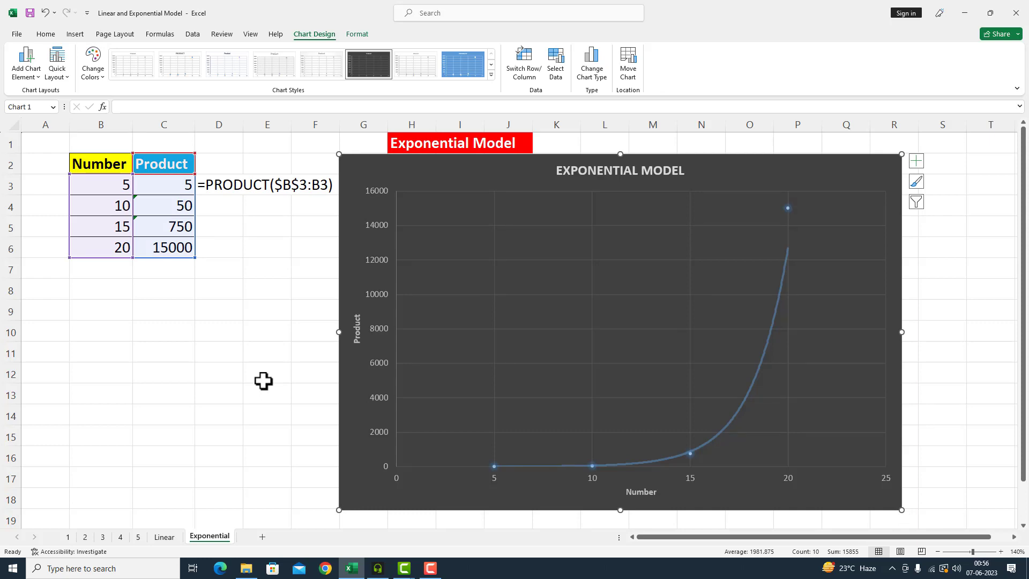
Switch between the Linear and Exponential sheets twice, ending on Exponential.
{"action": "left_click", "coordinate": [164, 536]}
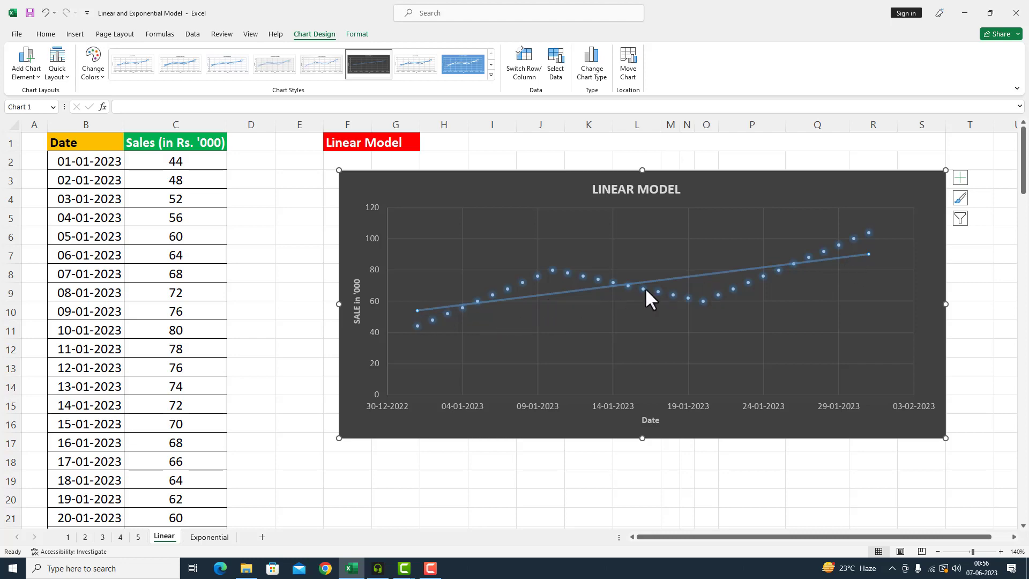
{"action": "left_click", "coordinate": [208, 536]}
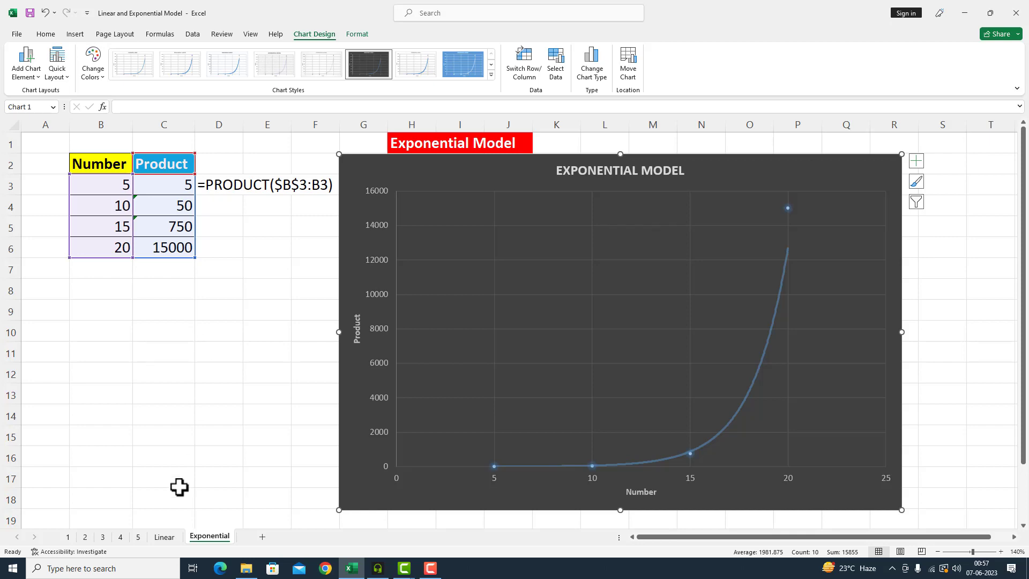
{"action": "left_click", "coordinate": [163, 537]}
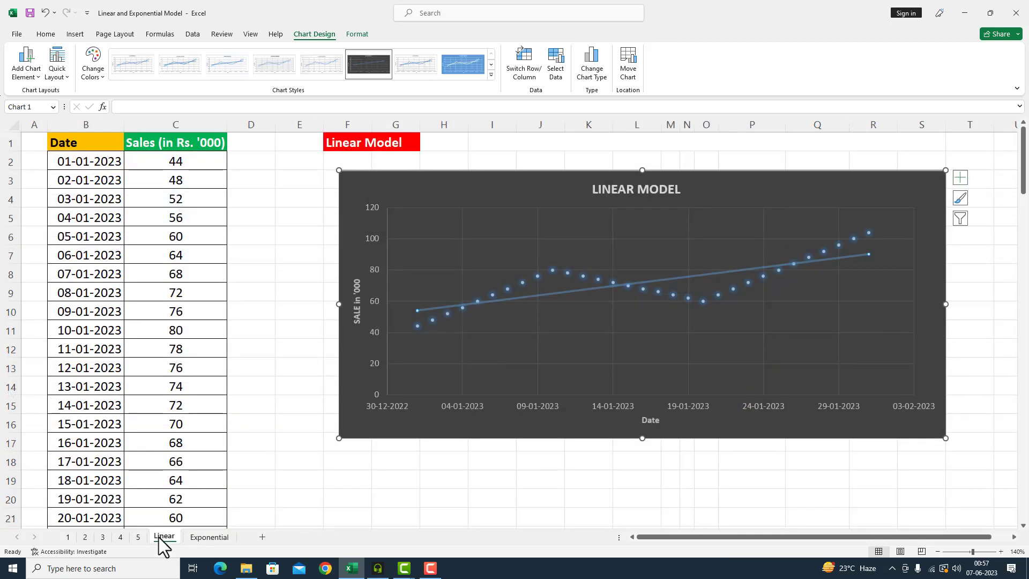
{"action": "left_click", "coordinate": [202, 538]}
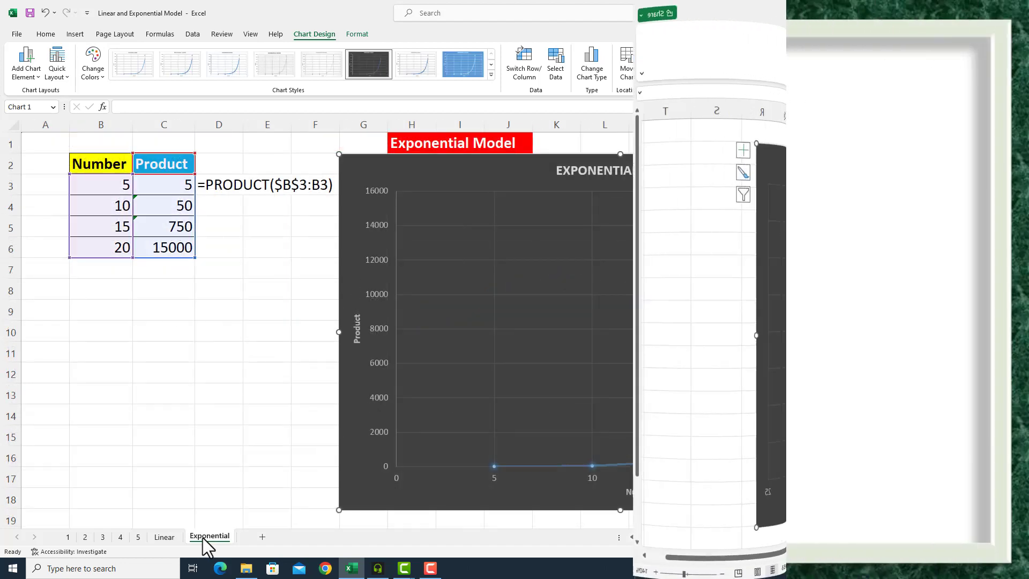